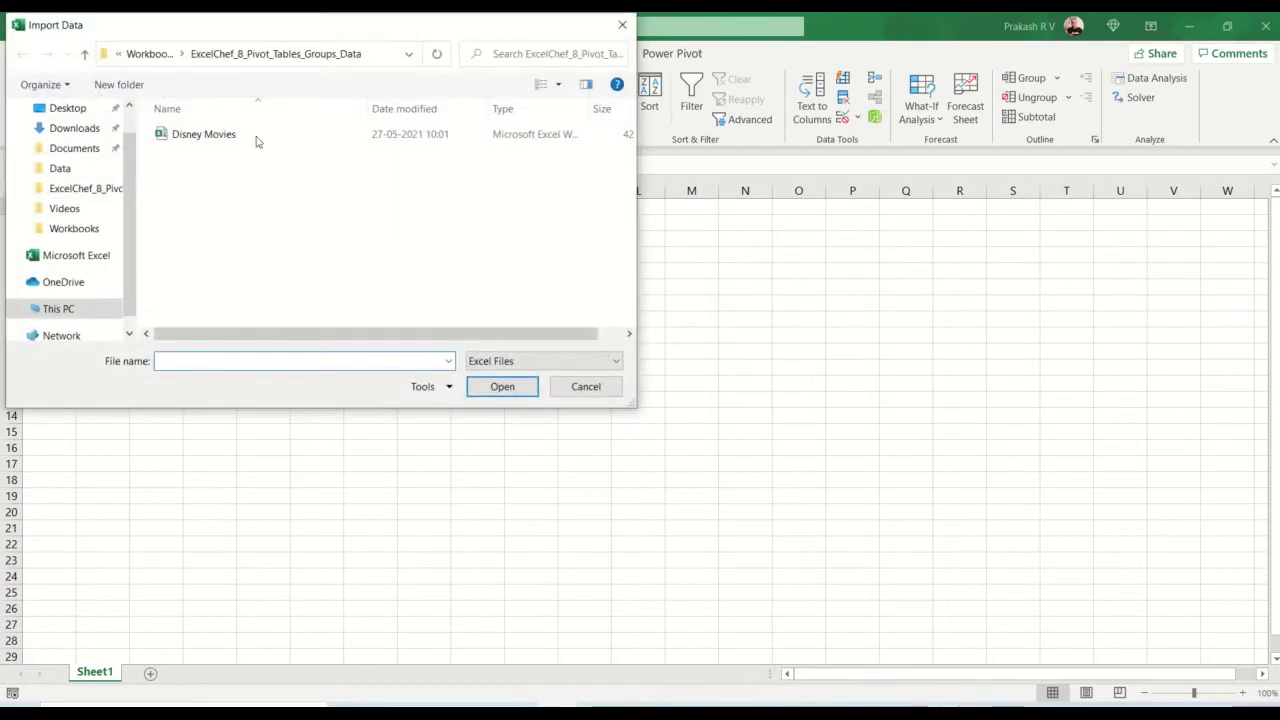
- Import the Disney Movies workbook and open its Disney Movies sheet in the Power Query Editor
double_click(209, 134)
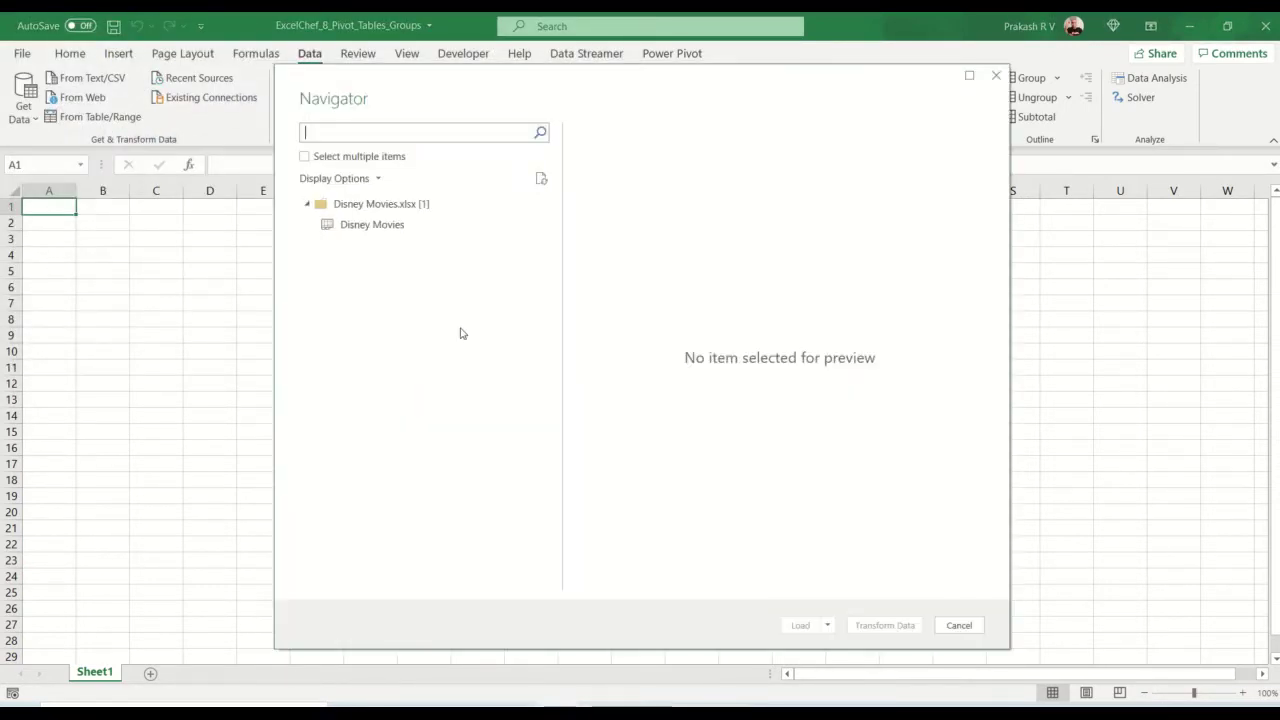
left_click(350, 226)
left_click(886, 626)
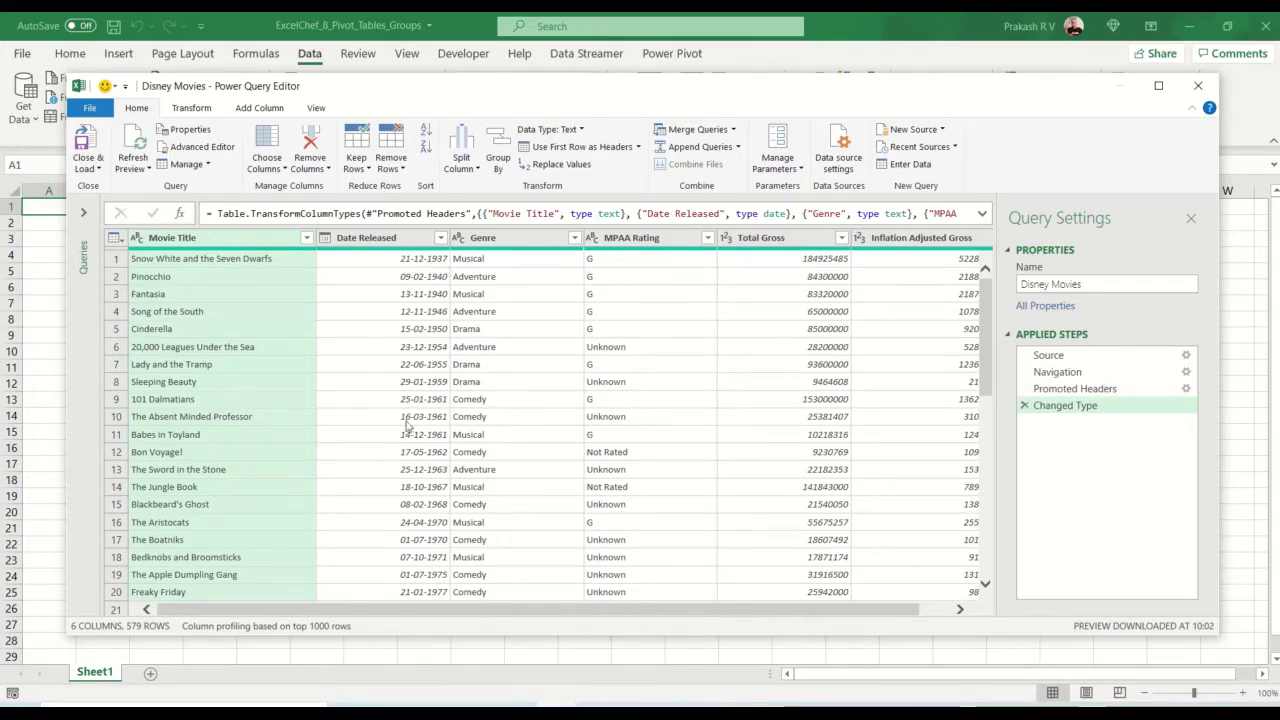
- Look through the movie data and start a custom column named Year
scroll(410, 440, "down", 14)
scroll(410, 445, "down", 6)
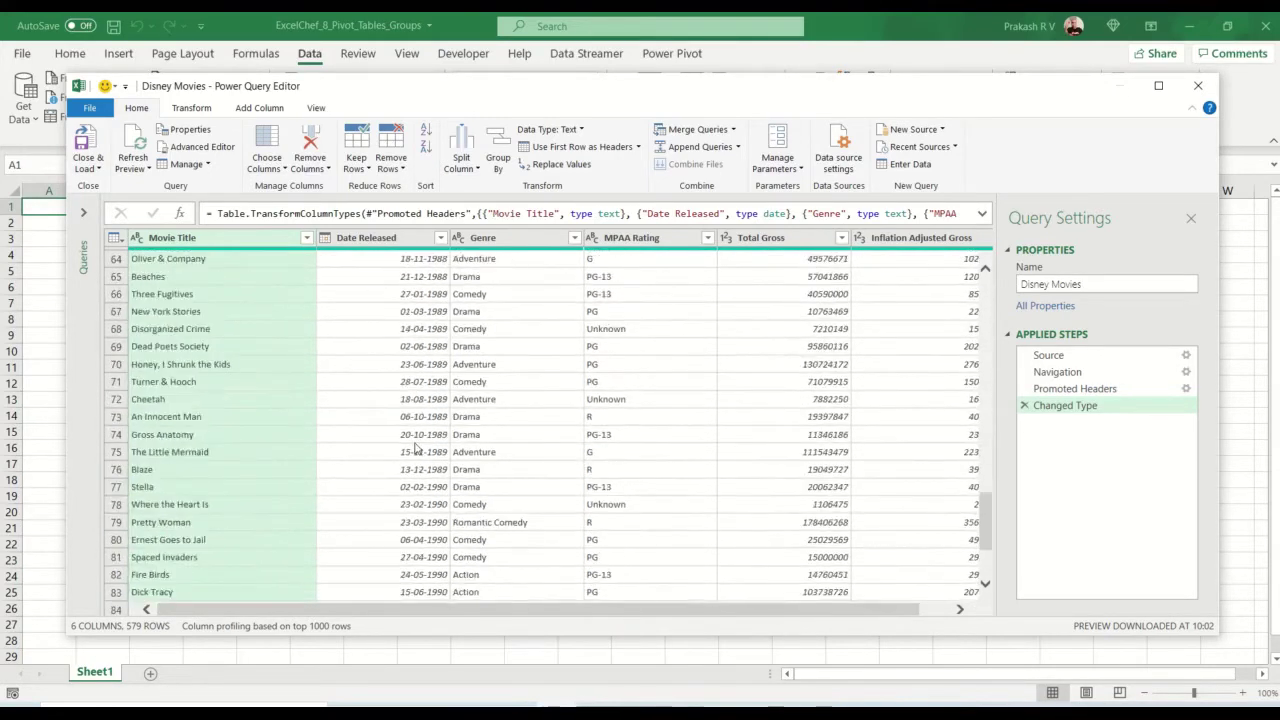
scroll(420, 450, "up", 20)
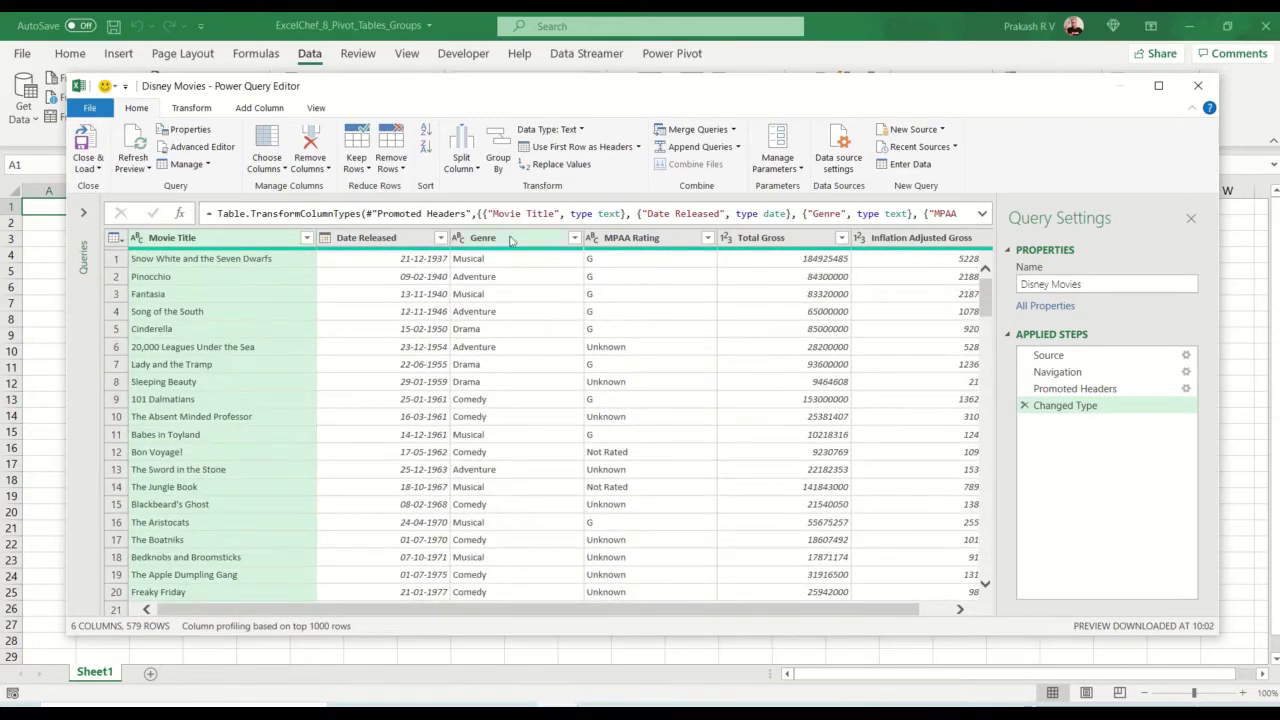
left_click(511, 241)
left_click(259, 108)
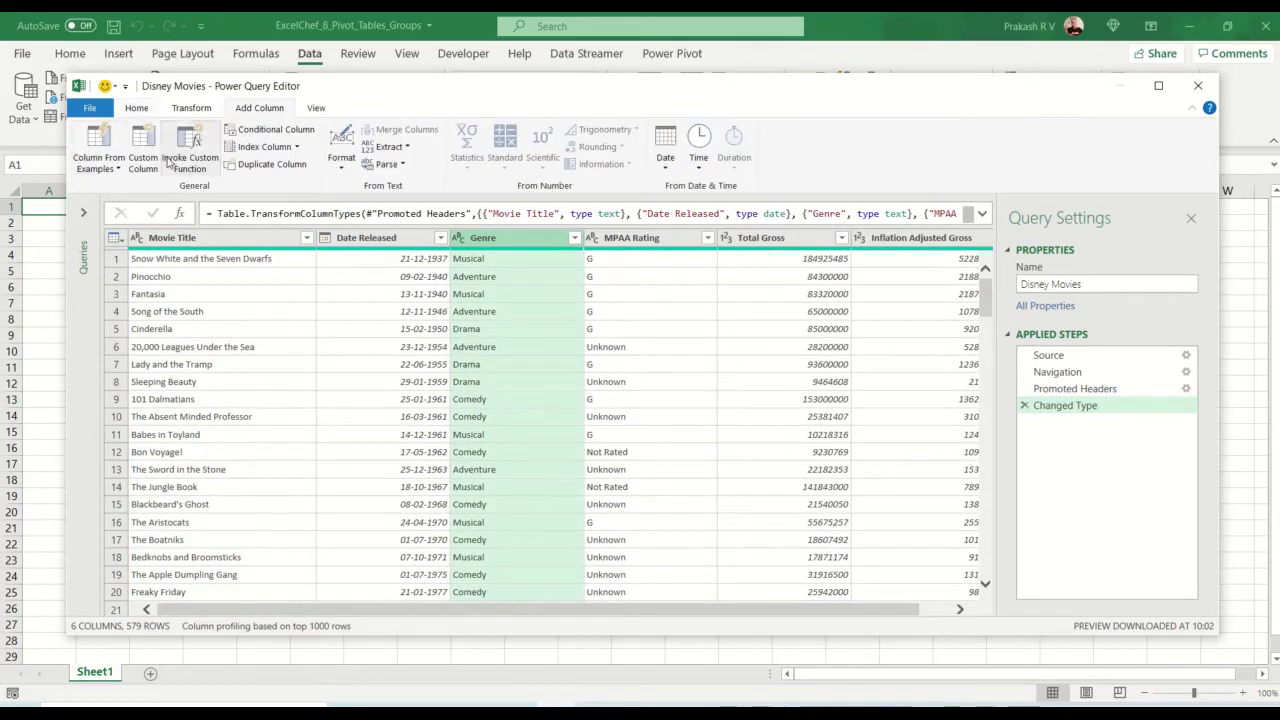
left_click(150, 166)
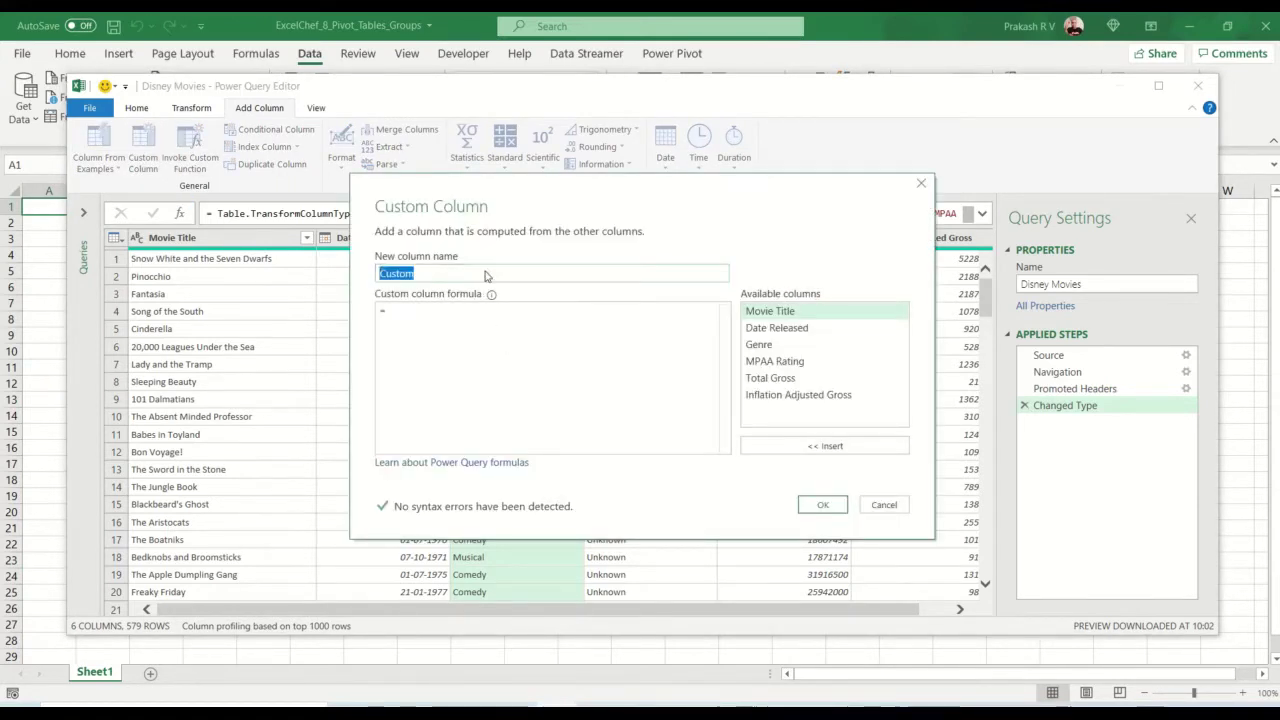
type("Year")
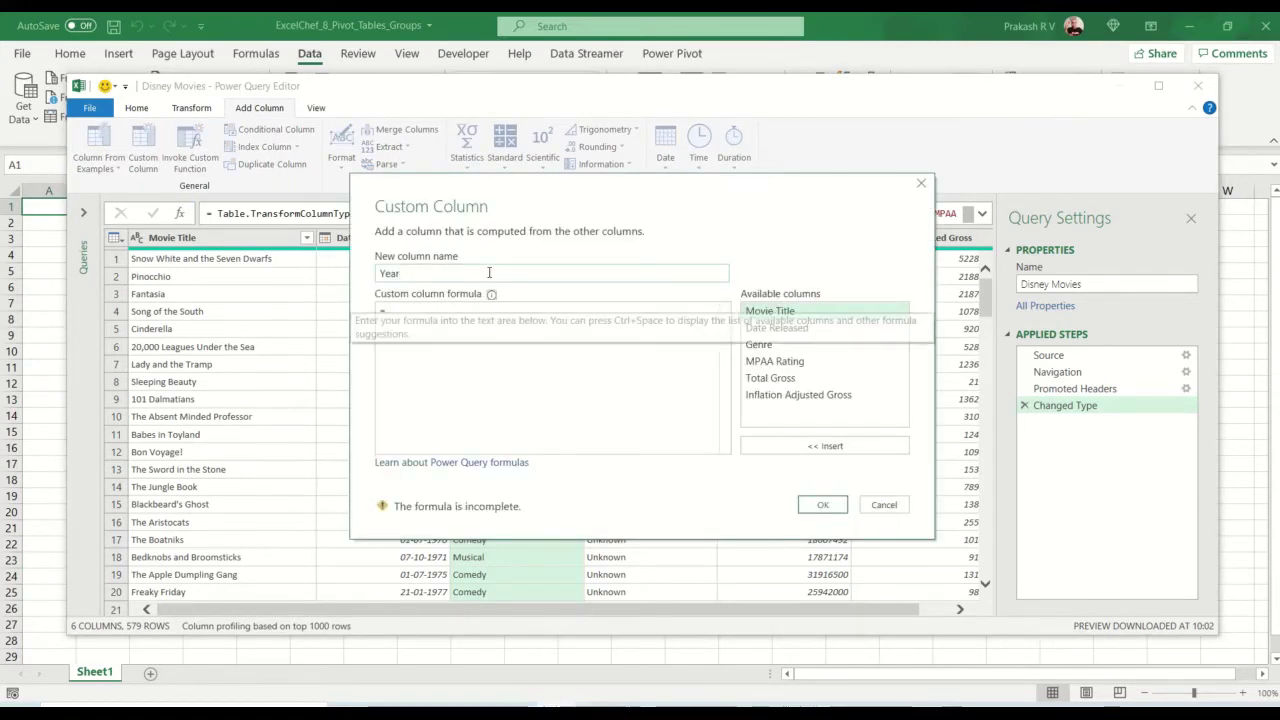
- Define the Year column with the formula Date.Year([Date Released]) and add it to the query
left_click(506, 311)
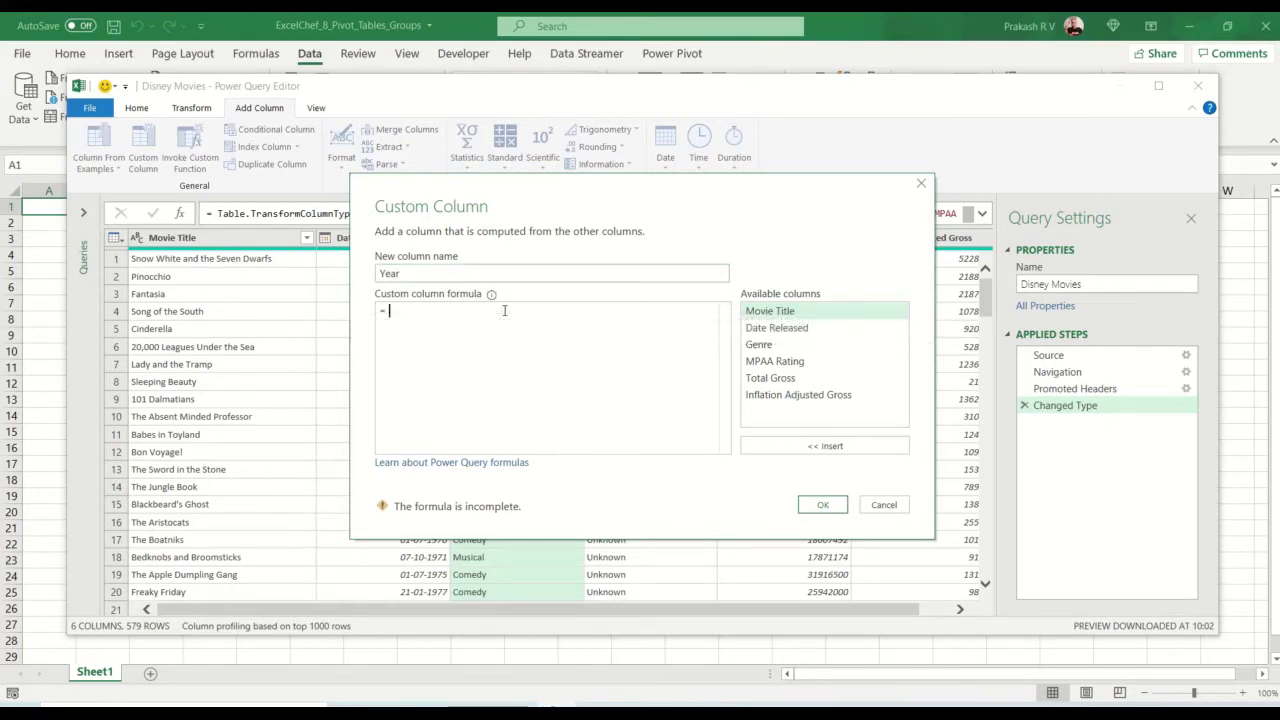
type("year")
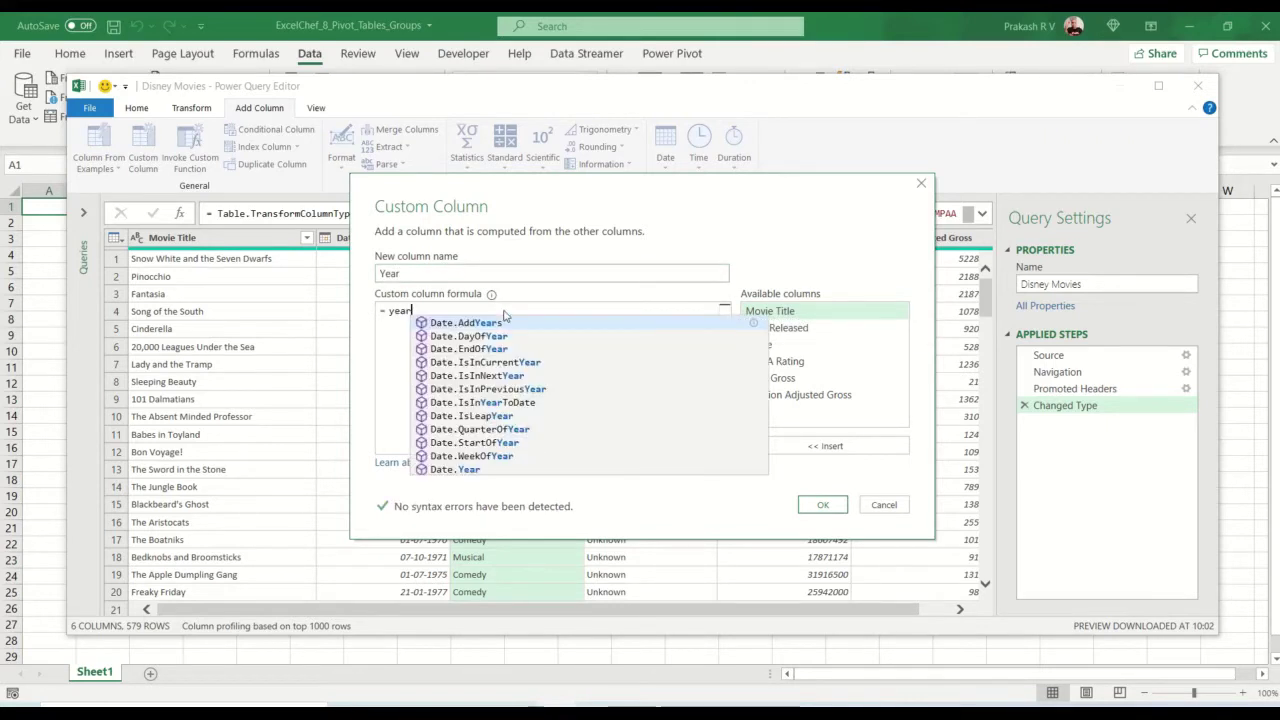
left_click(456, 470)
type("(")
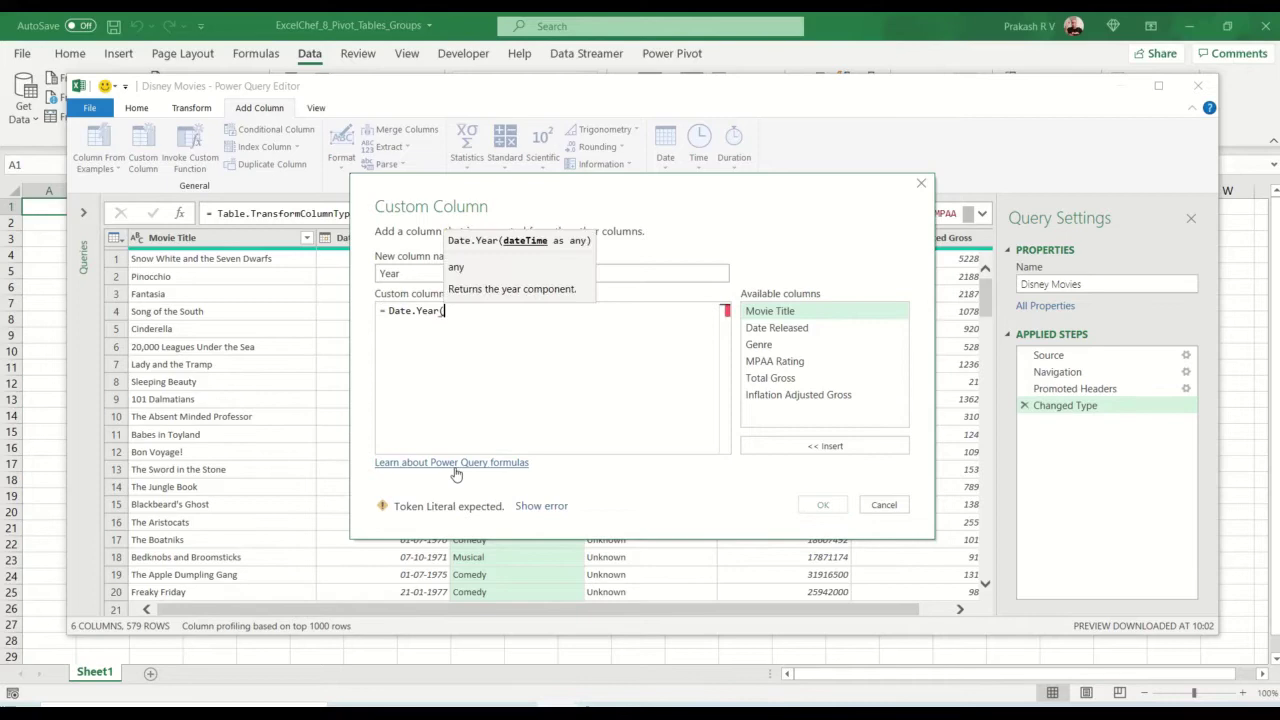
double_click(775, 329)
type(")")
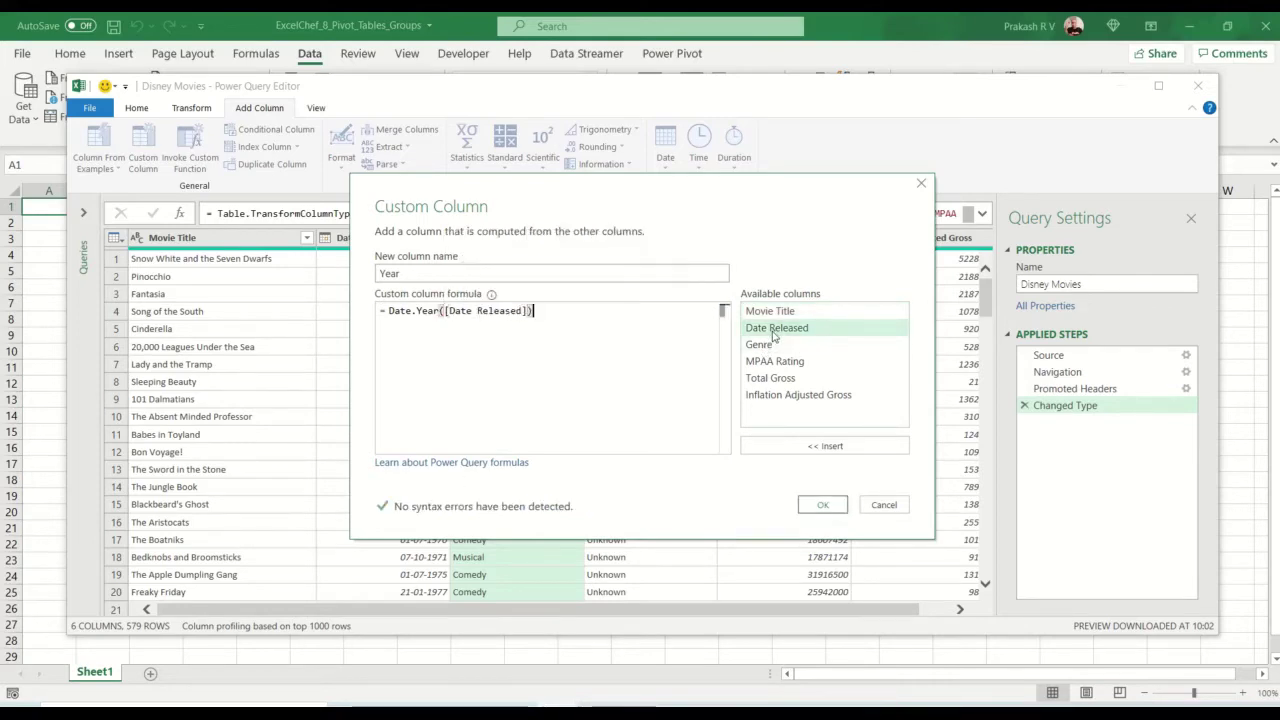
left_click(816, 505)
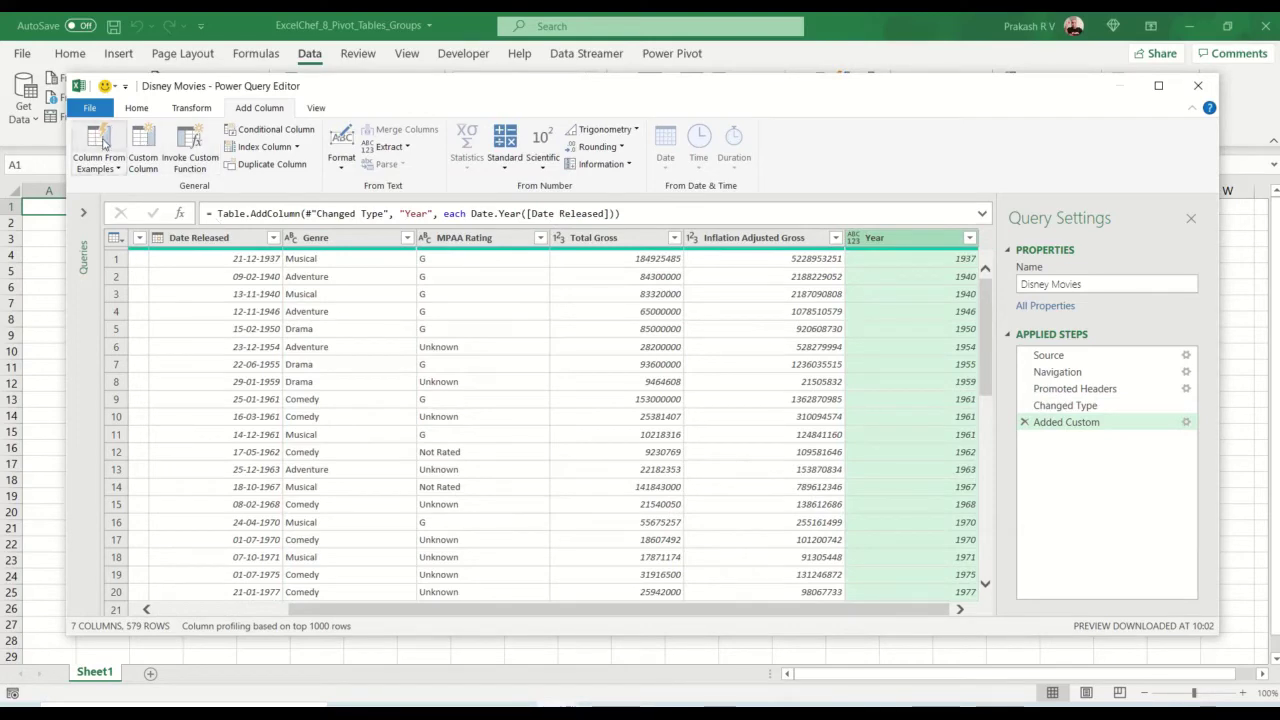
- Load the query into the workbook and create a PivotTable from the Disney_Movies table on a new worksheet
left_click(97, 110)
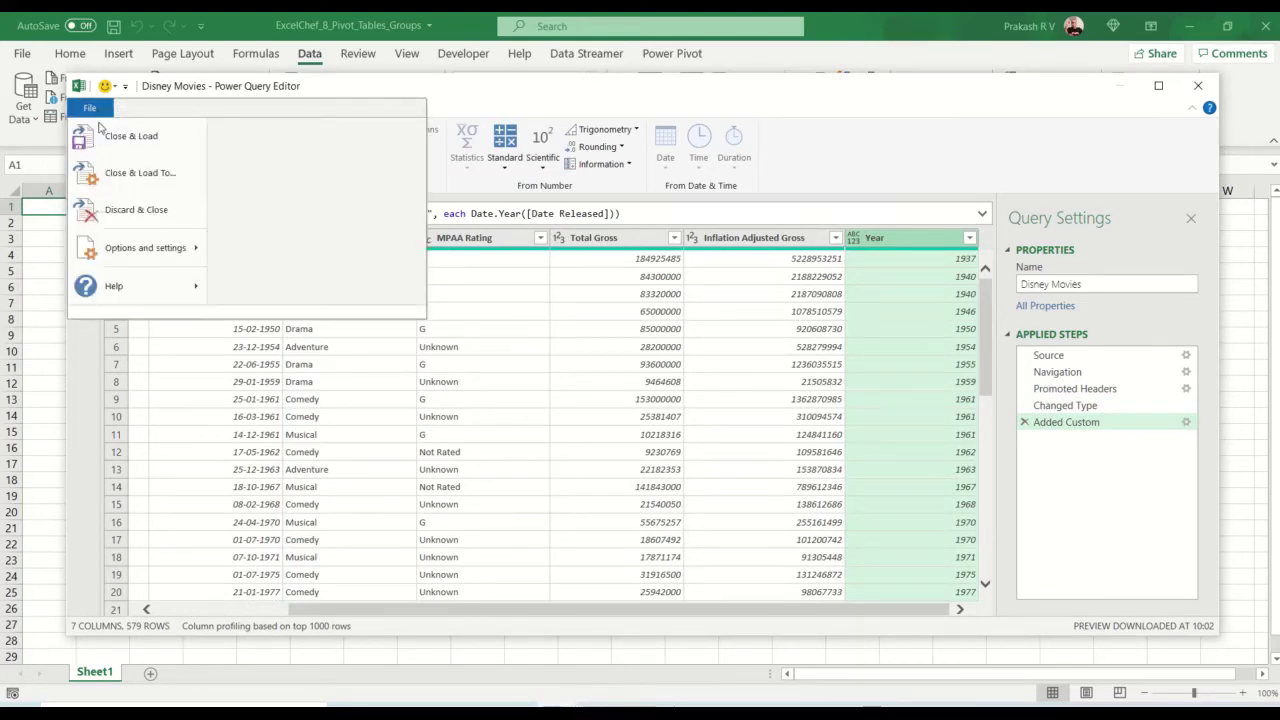
left_click(88, 136)
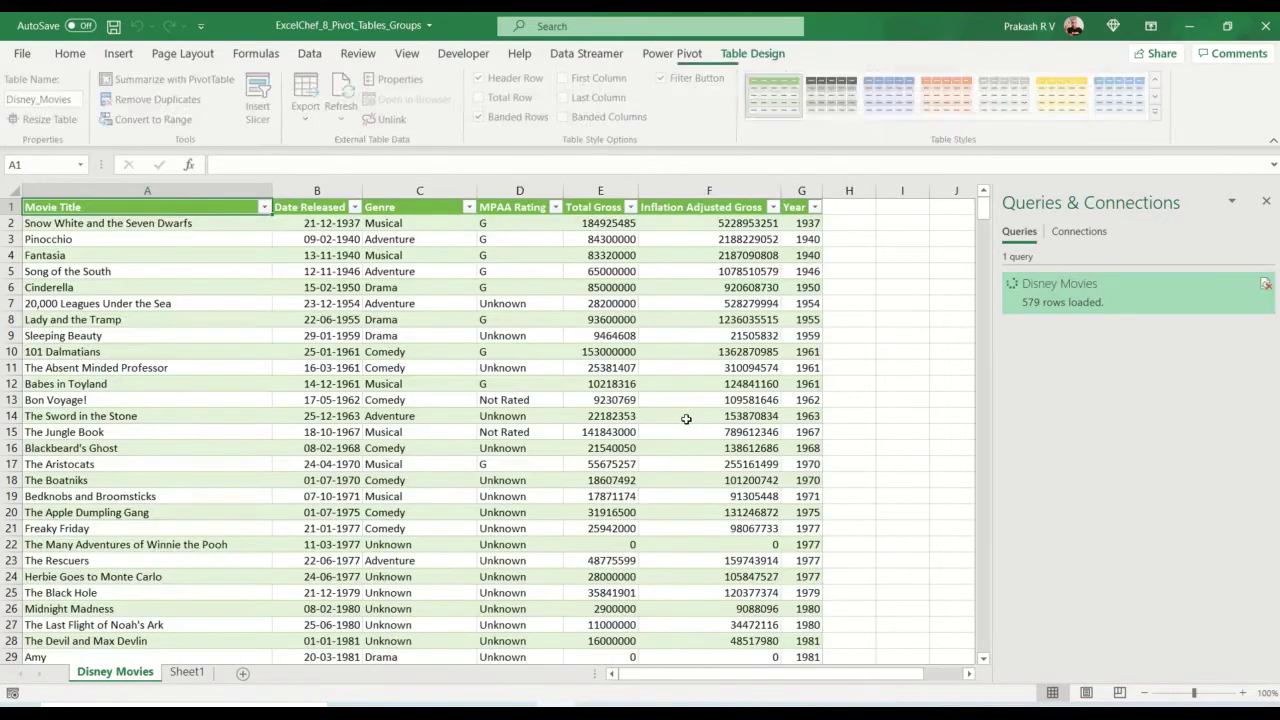
left_click(254, 302)
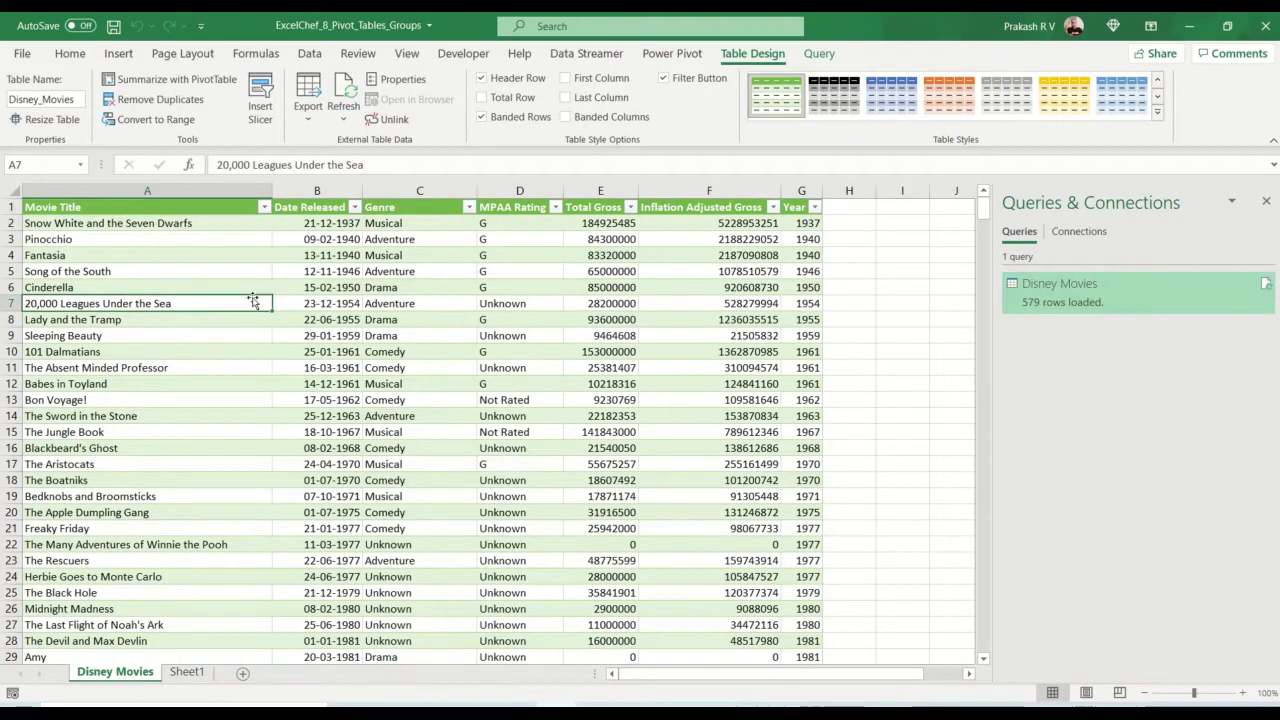
left_click(118, 54)
left_click(29, 95)
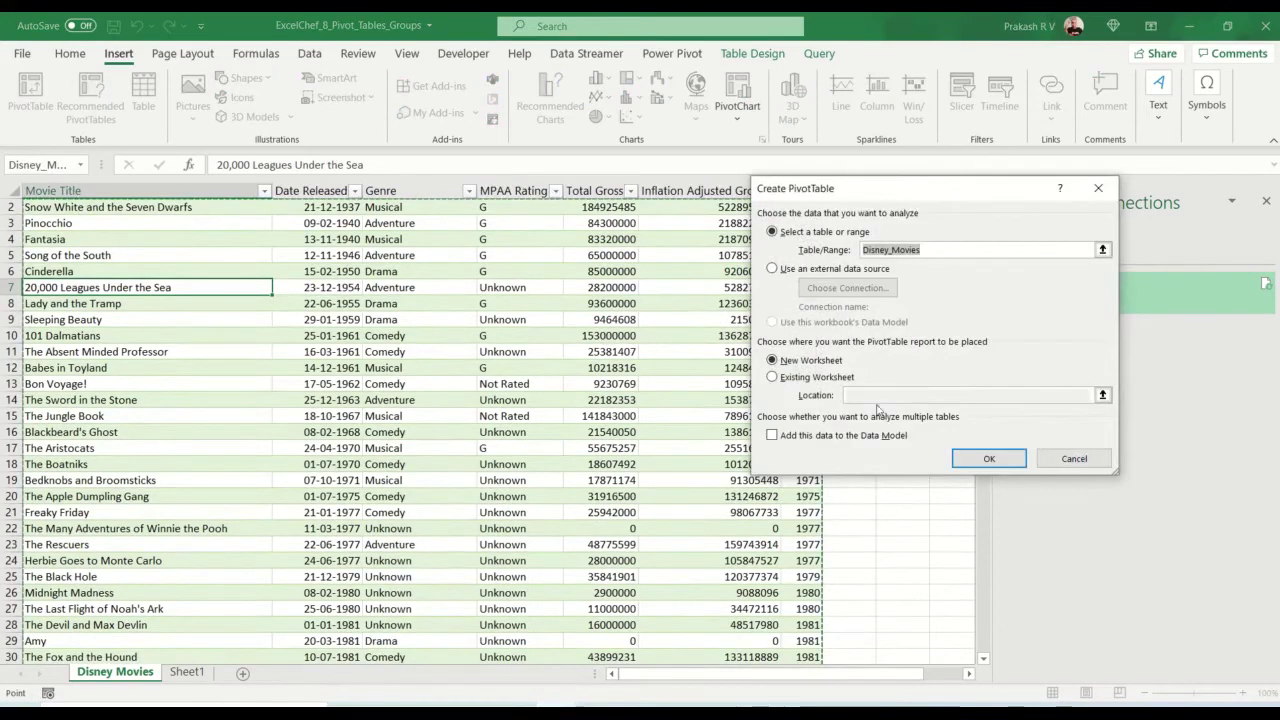
left_click(988, 457)
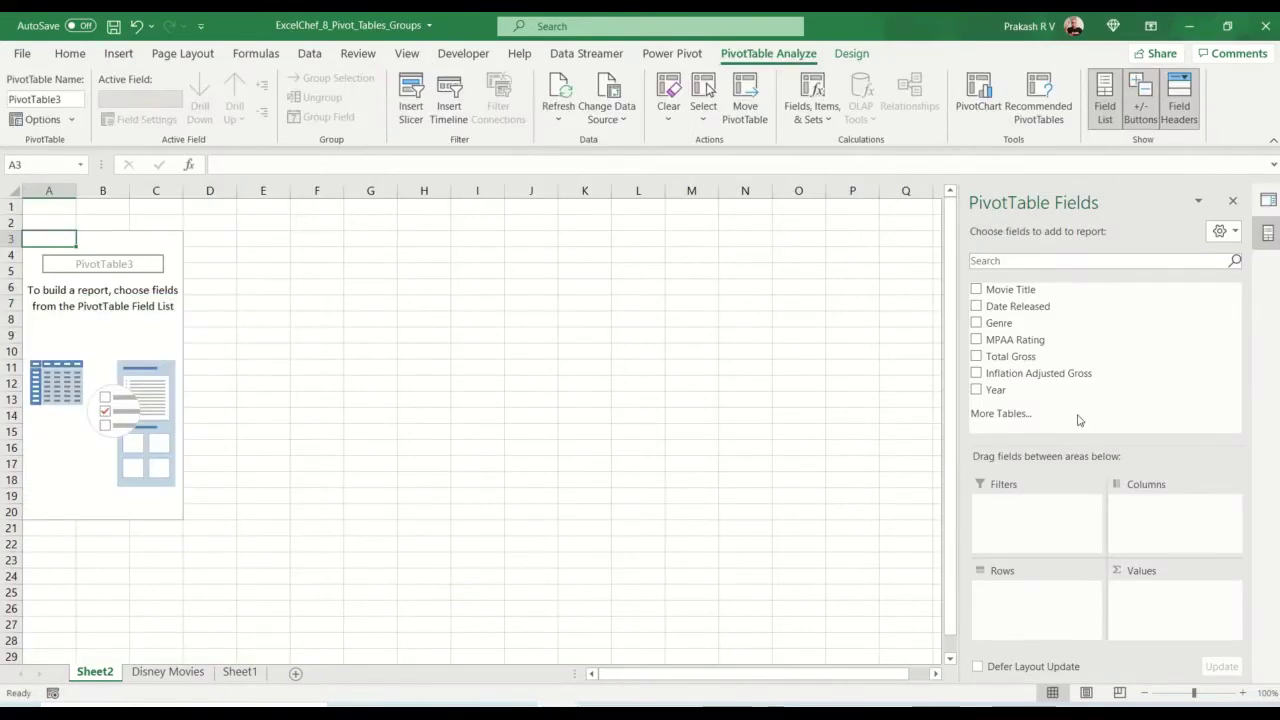
- Lay out the PivotTable with Year as rows, Genre as columns and the count of Movie Title as values
left_click_drag(1012, 395, 1040, 620)
left_click_drag(1050, 338, 1170, 503)
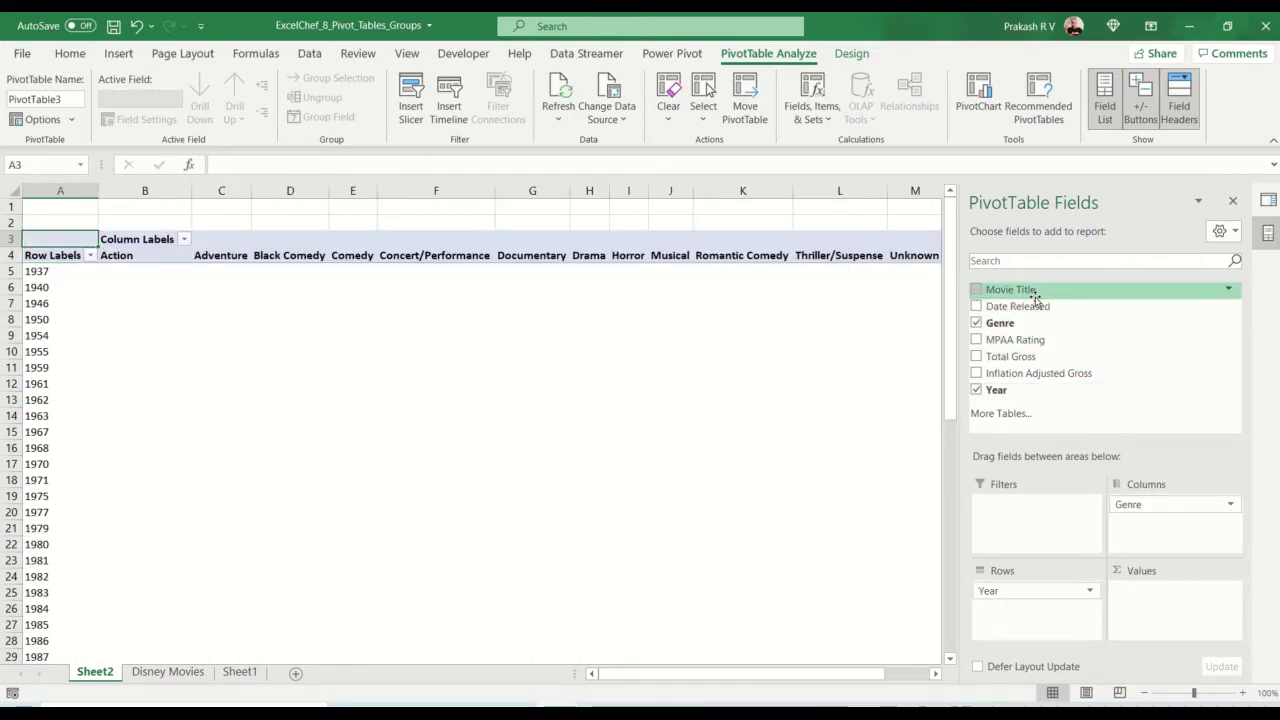
left_click_drag(1035, 292, 1180, 632)
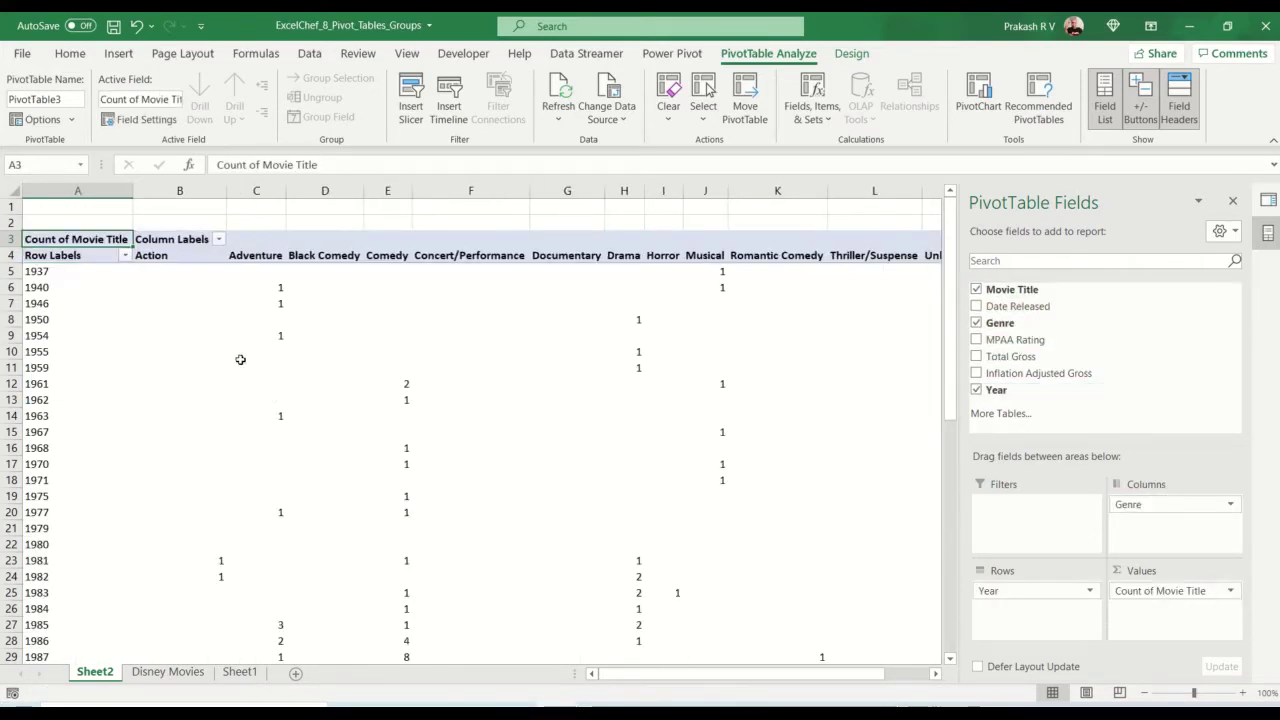
- Rotate the PivotTable's column headers in row 4, from Action through Grand Total, to vertical text reading upward
left_click(157, 258)
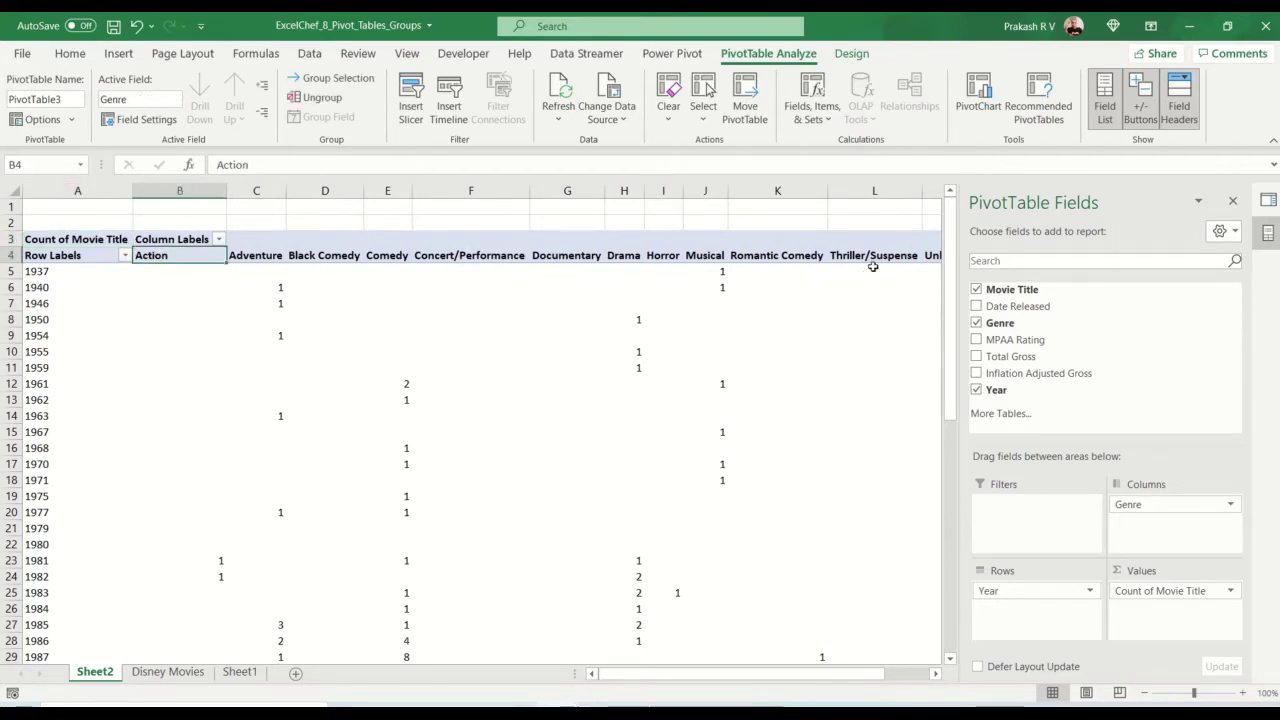
left_click(935, 256, "shift")
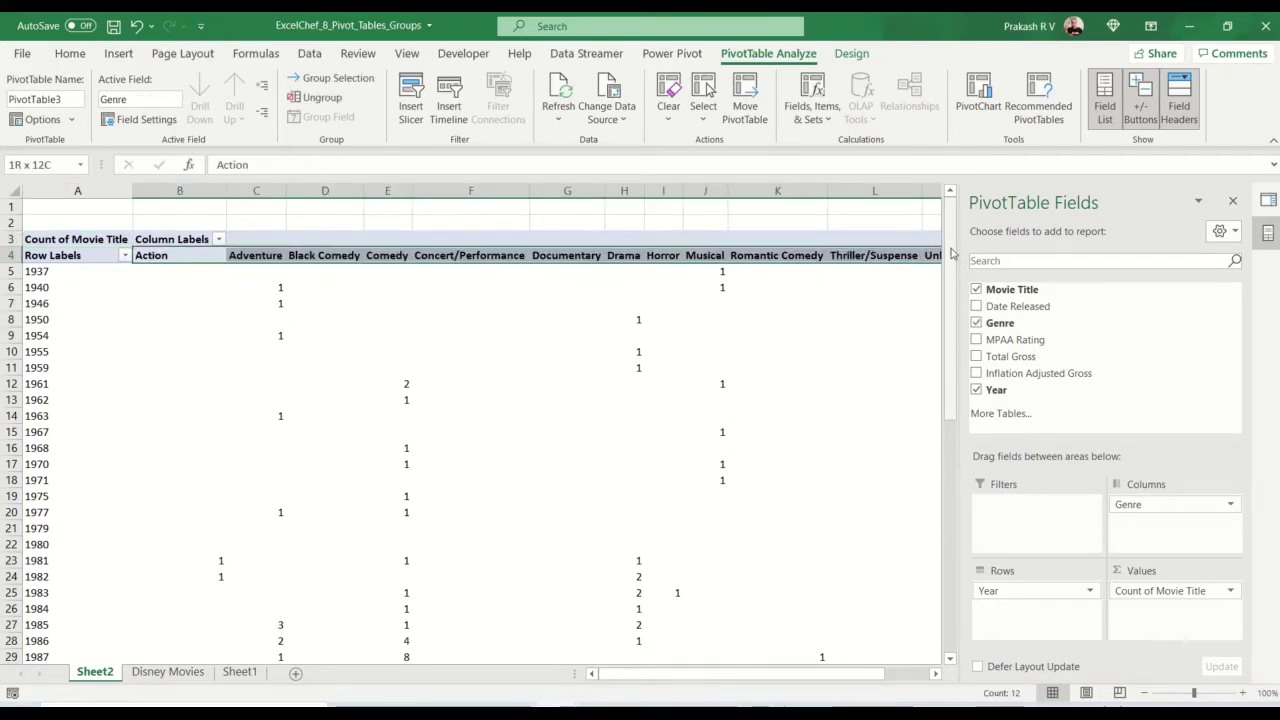
left_click_drag(953, 255, 816, 256)
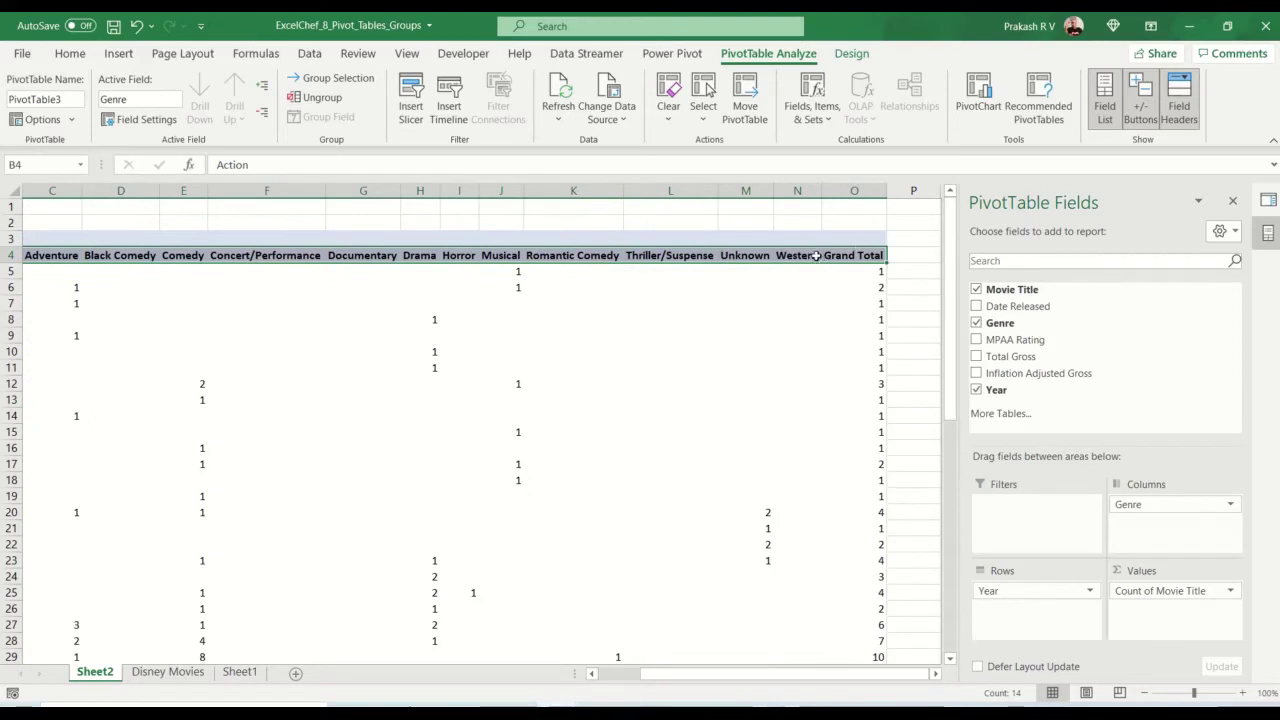
right_click(816, 256)
left_click(860, 291)
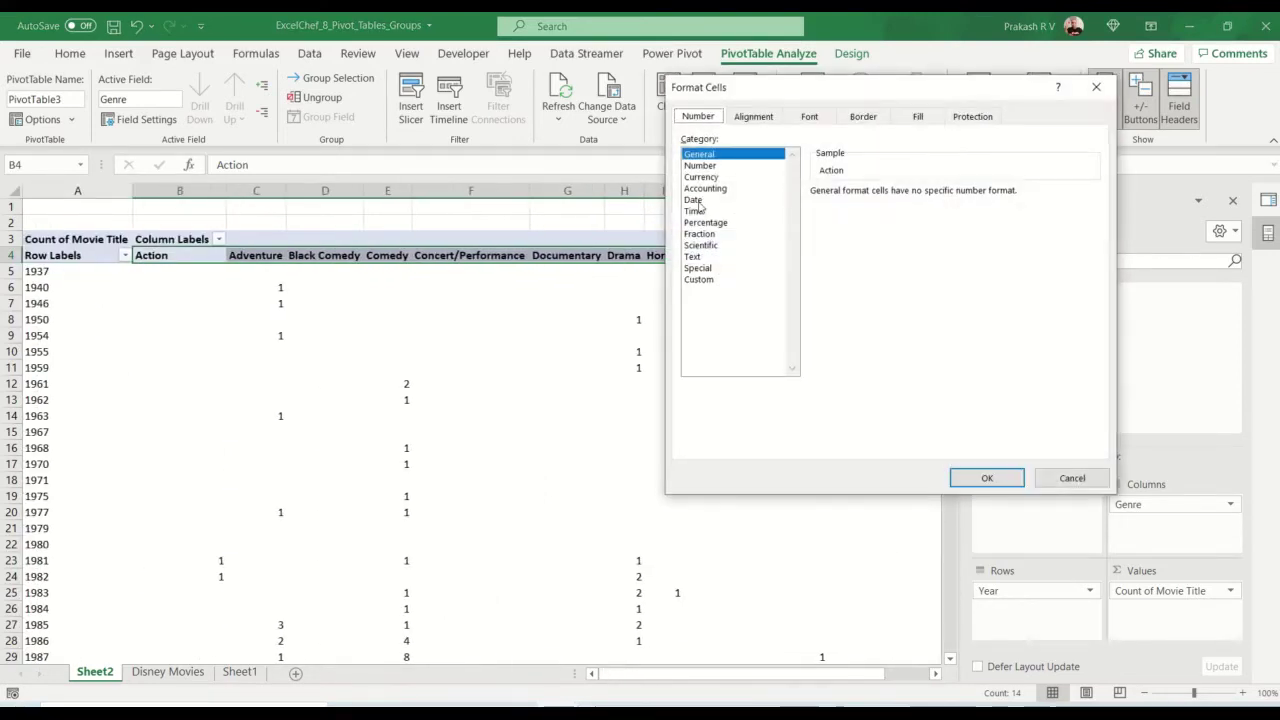
left_click(766, 119)
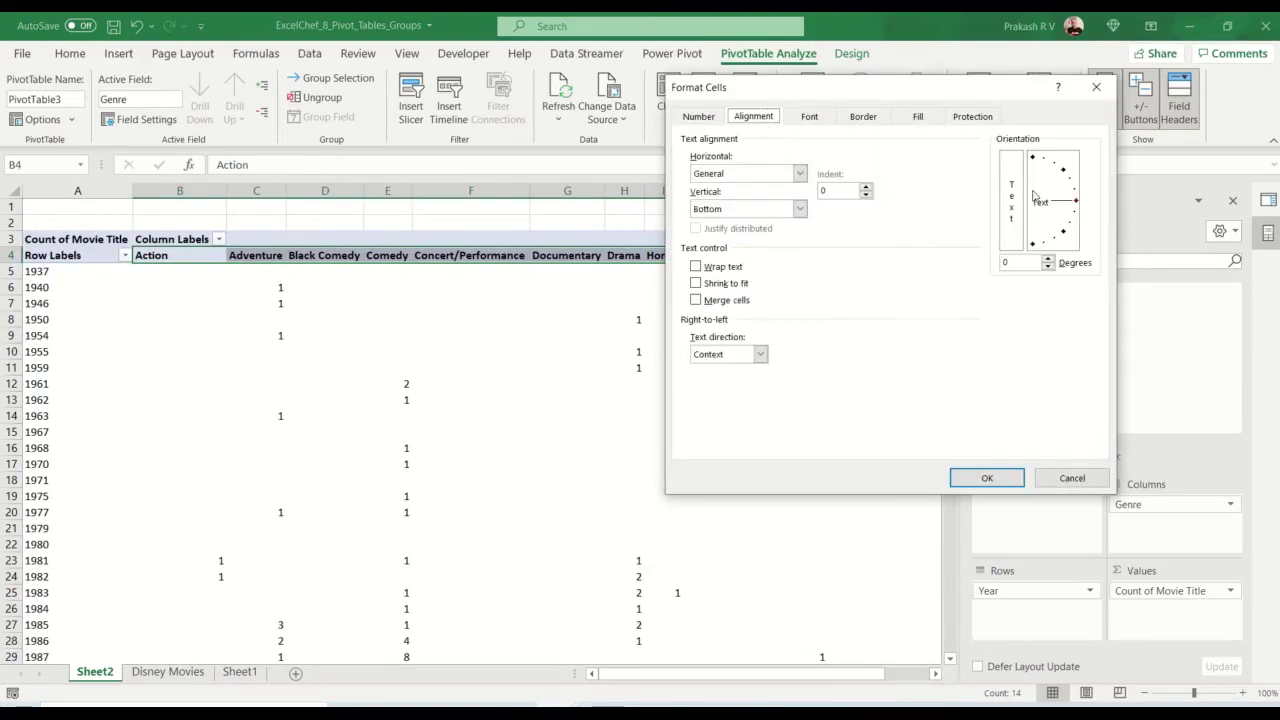
left_click(986, 478)
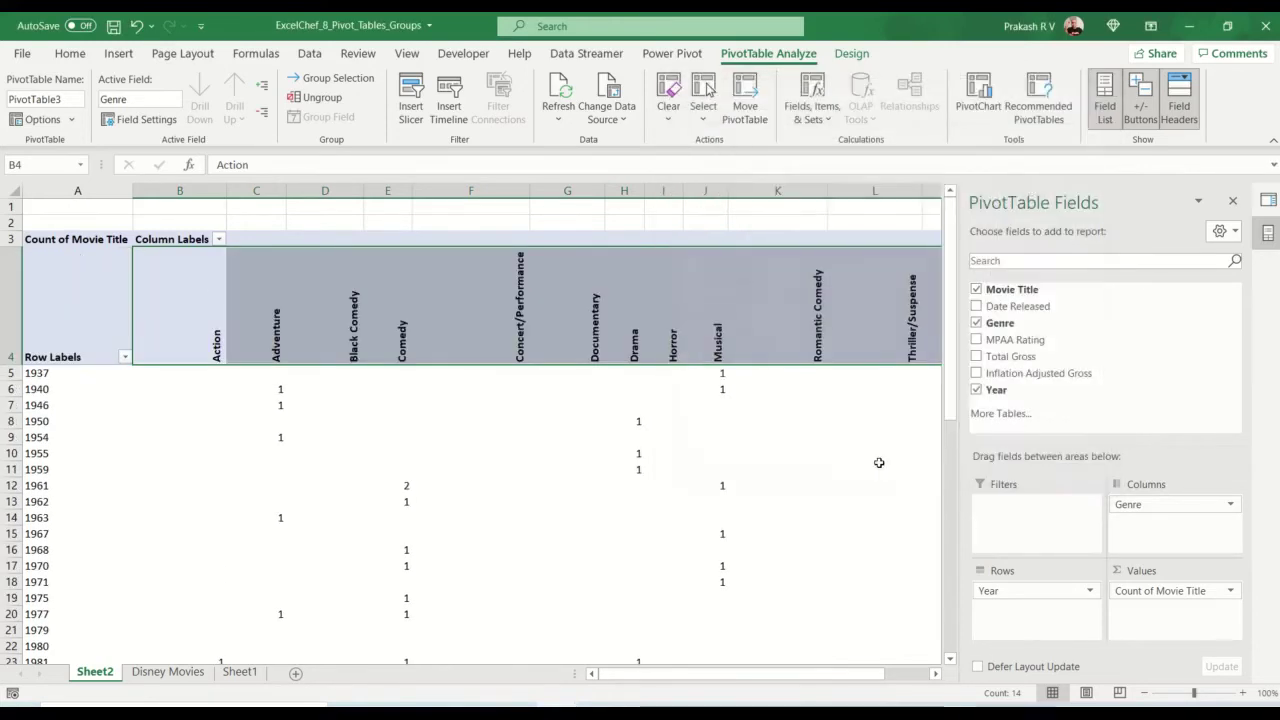
- Autofit all column widths on the PivotTable sheet, and narrow column A to roughly the width of its year labels
left_click(10, 189)
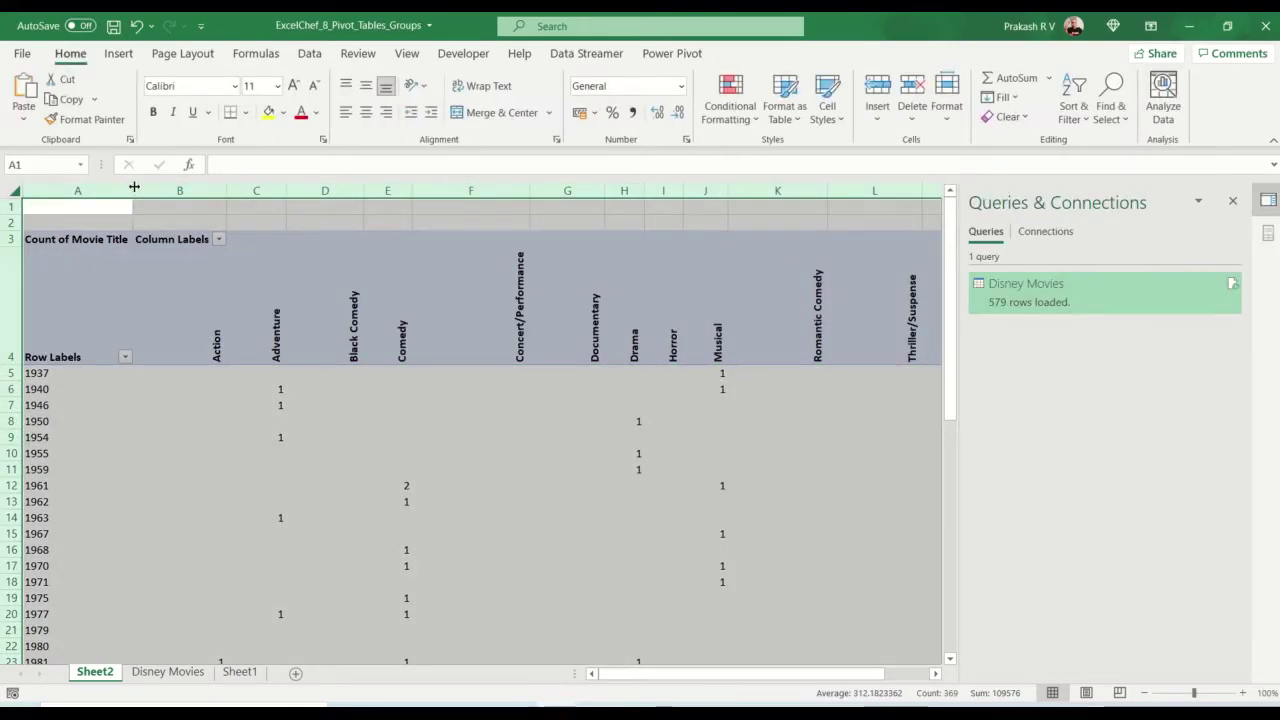
double_click(133, 190)
left_click(328, 372)
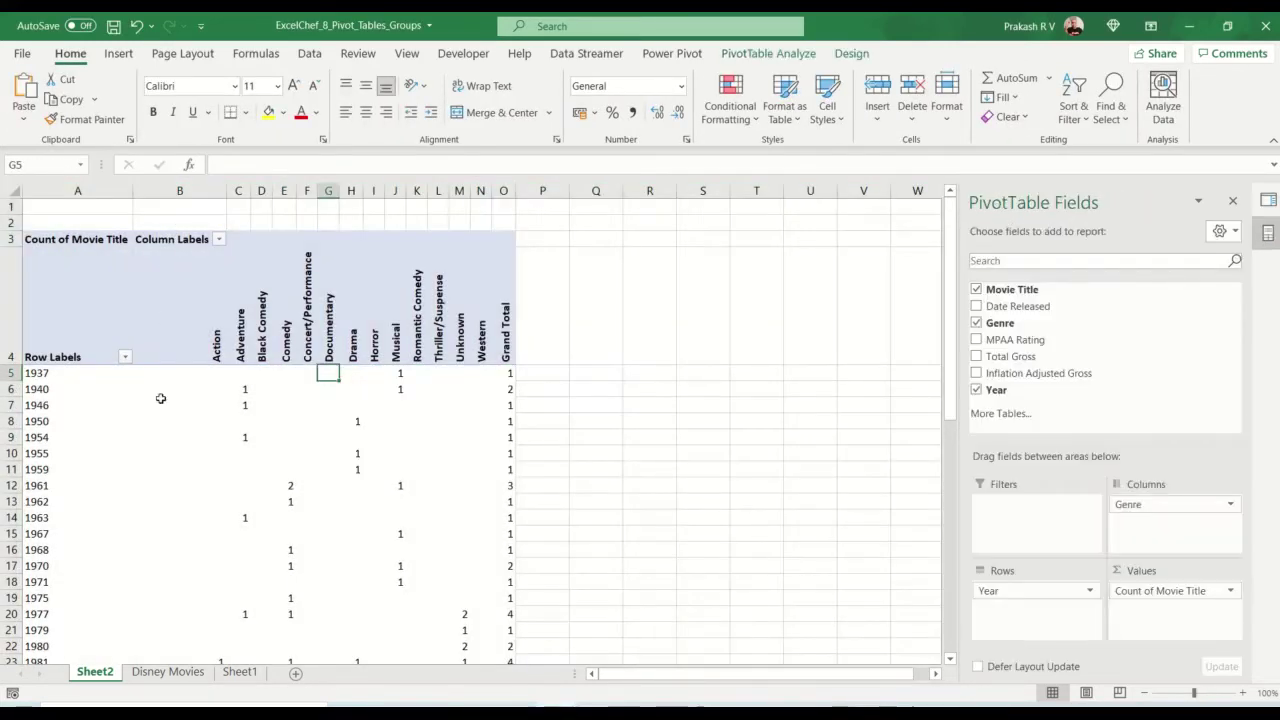
left_click(92, 241)
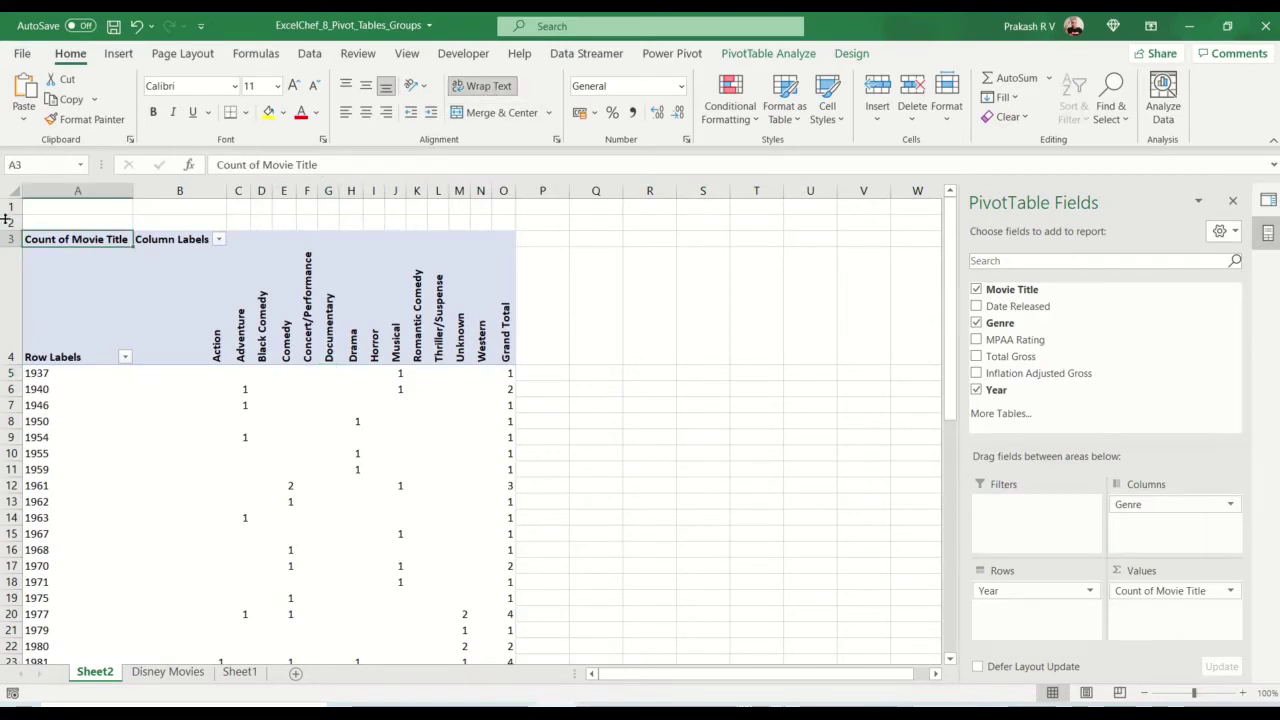
left_click_drag(133, 190, 86, 190)
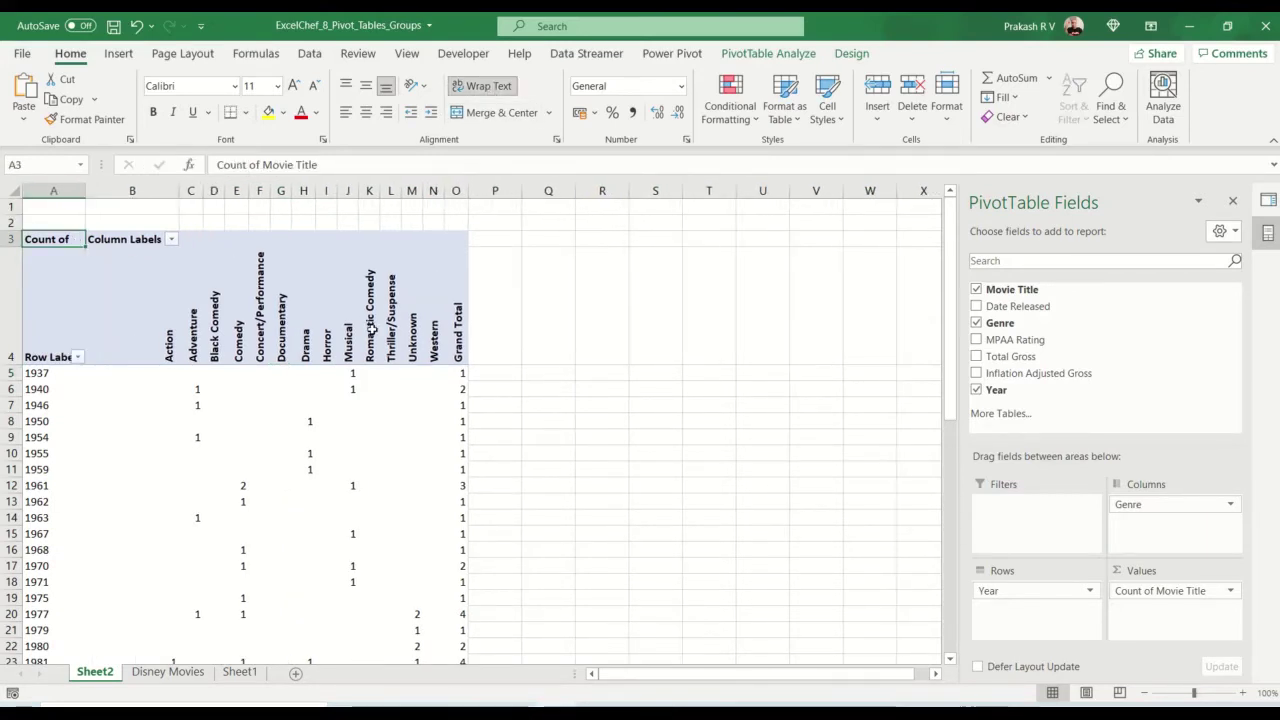
- Examine the movie counts by genre across all the years down to the Grand Total row
left_click(160, 320)
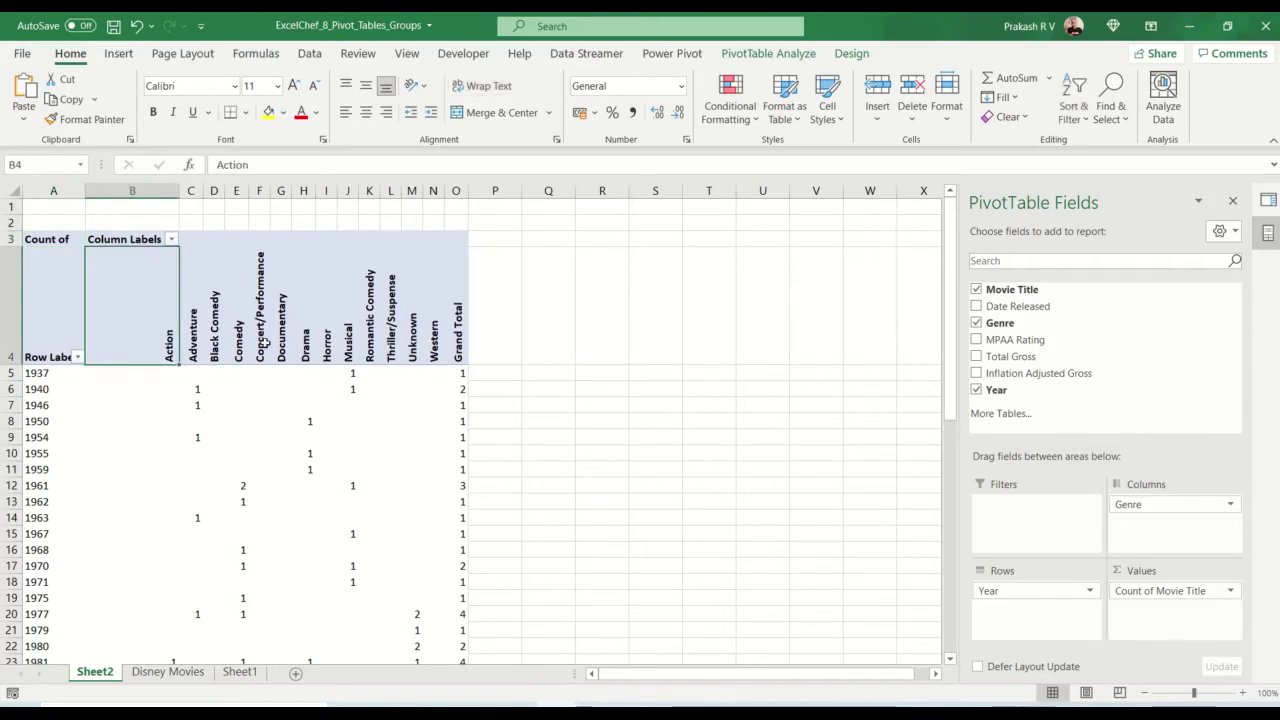
scroll(277, 348, "down", 5)
left_click(38, 350)
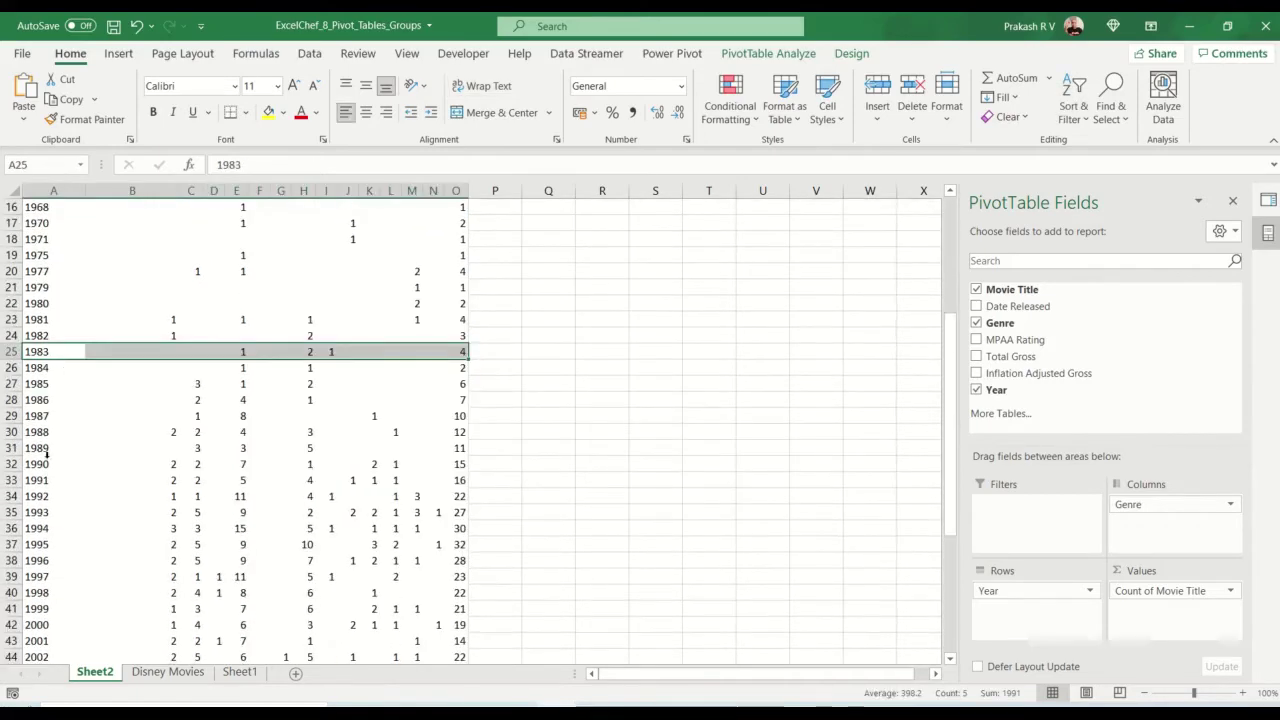
left_click(35, 466)
scroll(35, 466, "down", 10)
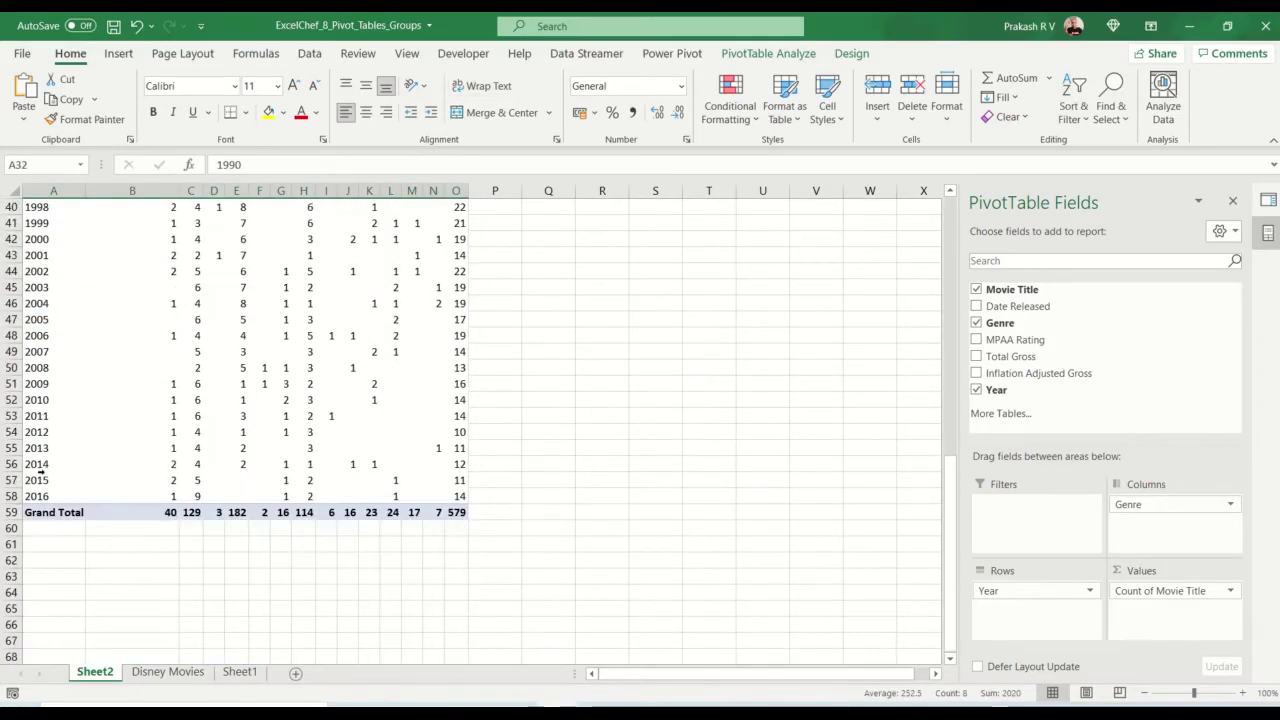
scroll(40, 478, "up", 5)
scroll(40, 478, "up", 7)
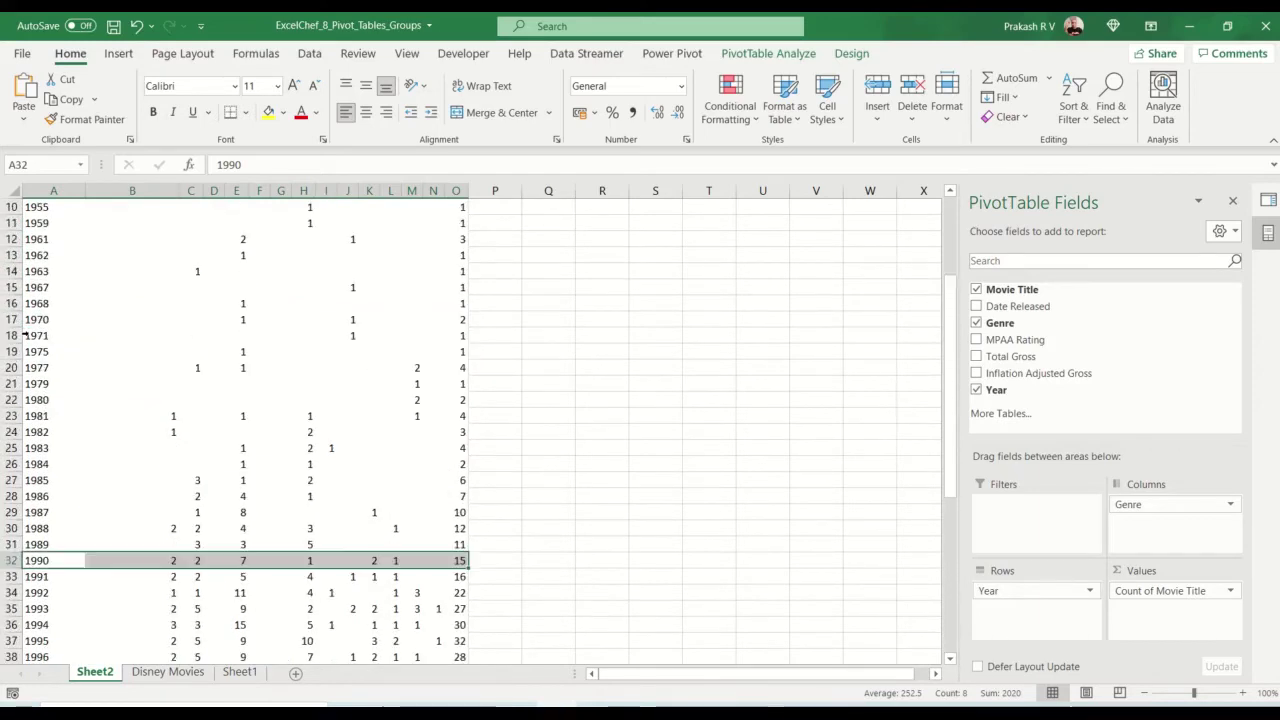
scroll(73, 311, "up", 3)
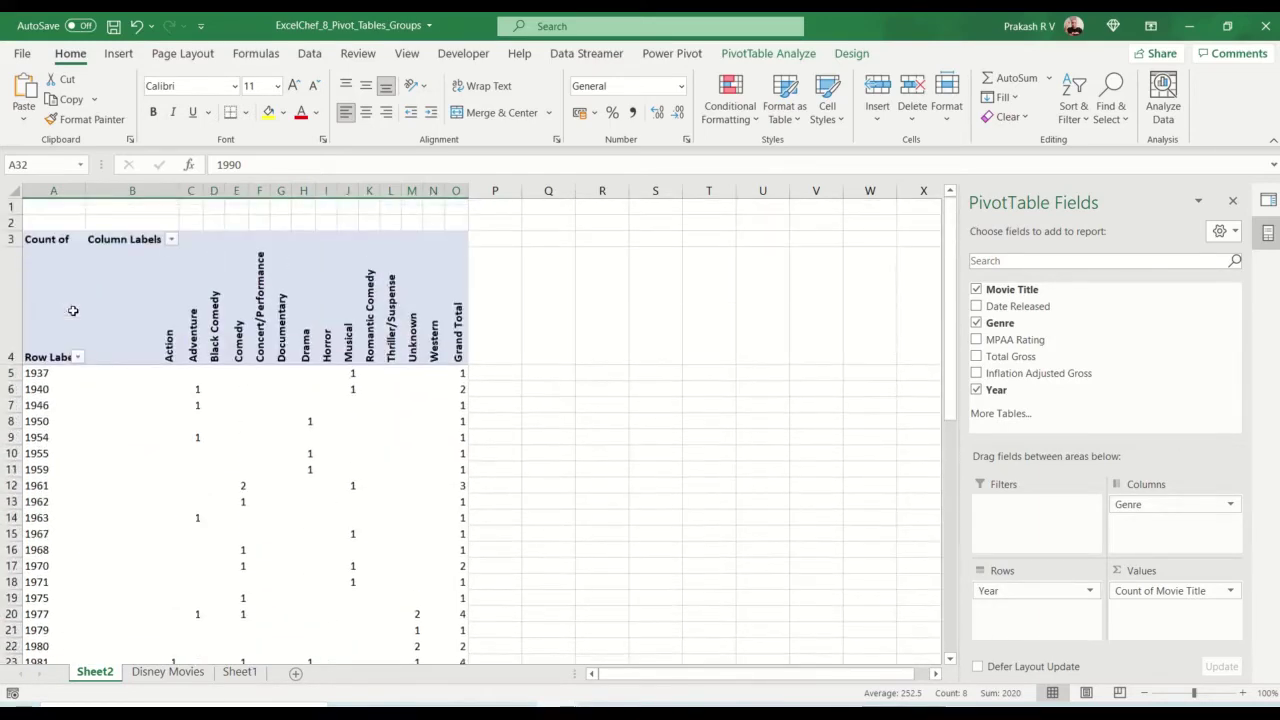
scroll(73, 312, "down", 6)
scroll(73, 313, "down", 7)
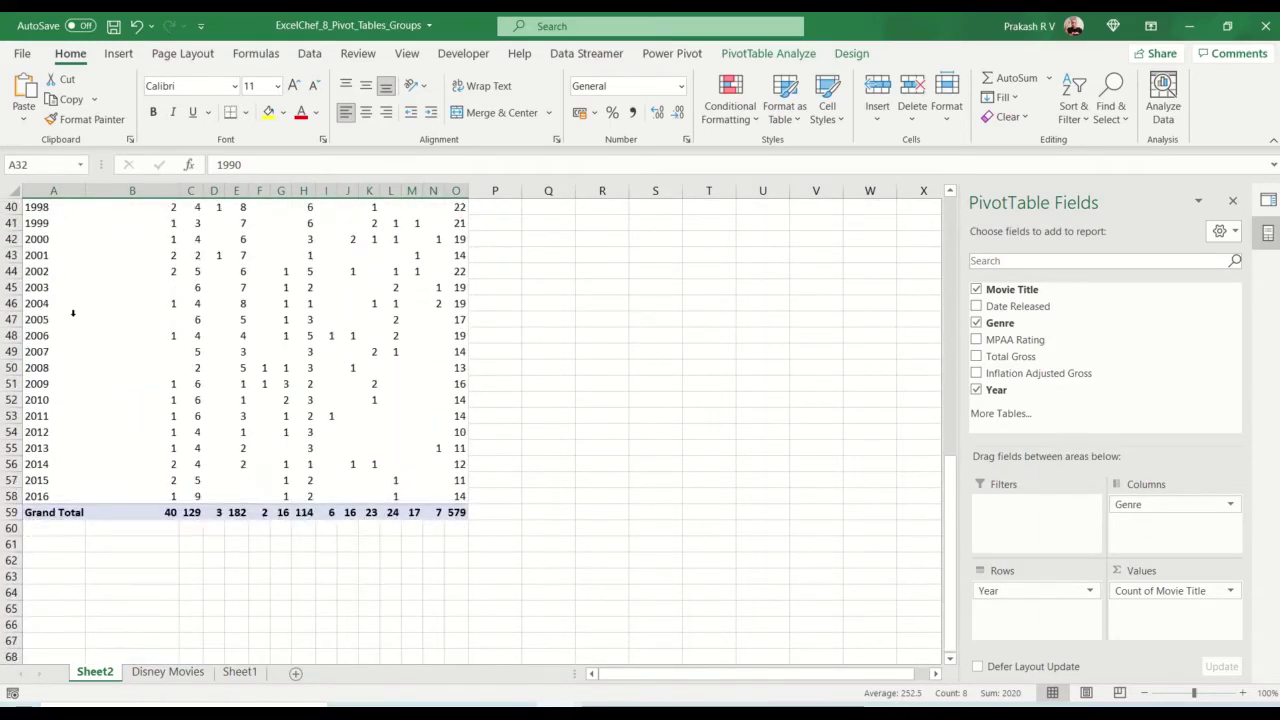
- Group the PivotTable's Year row labels from 1937 to 2016 in intervals of 10
scroll(73, 313, "up", 8)
scroll(73, 313, "up", 3)
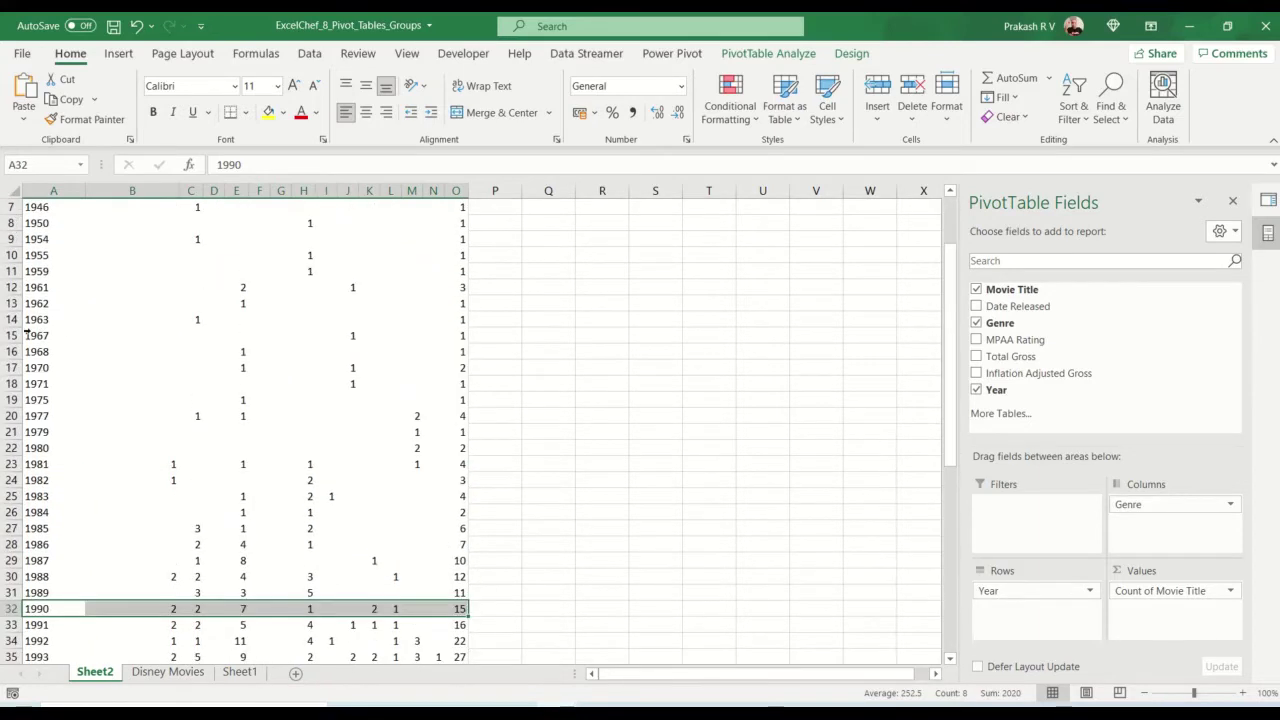
left_click(31, 316)
right_click(31, 316)
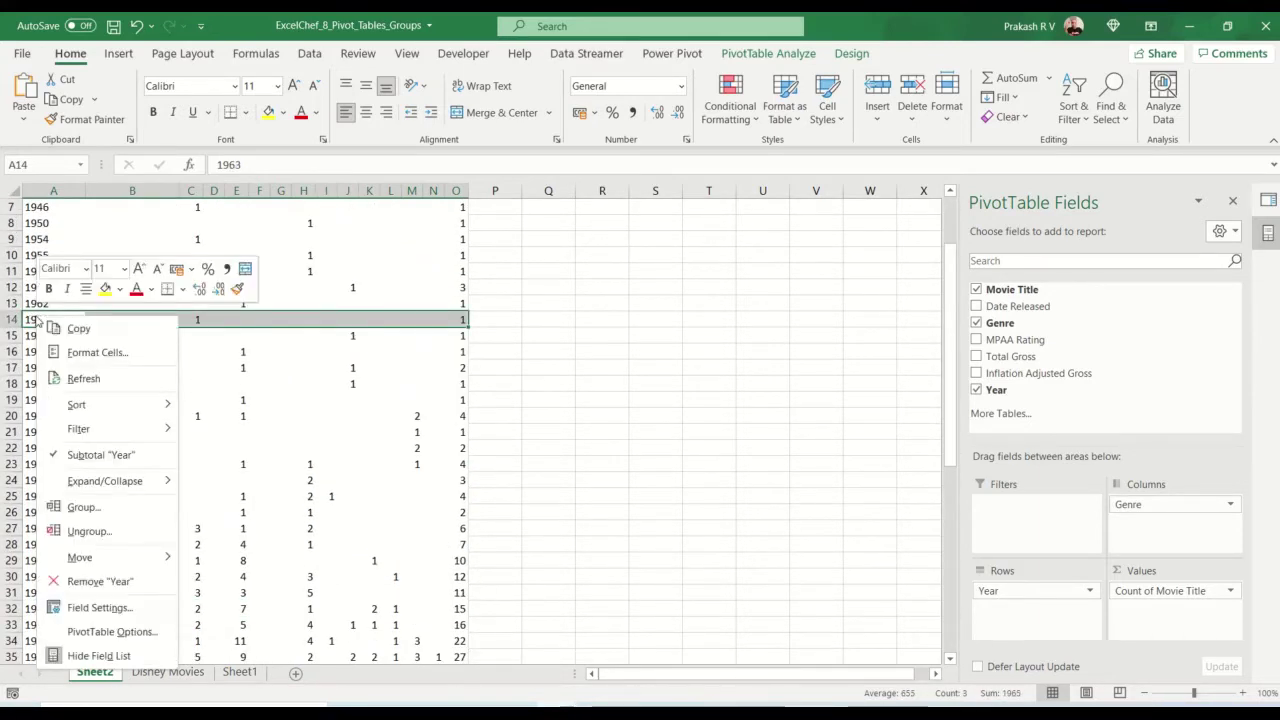
left_click(124, 510)
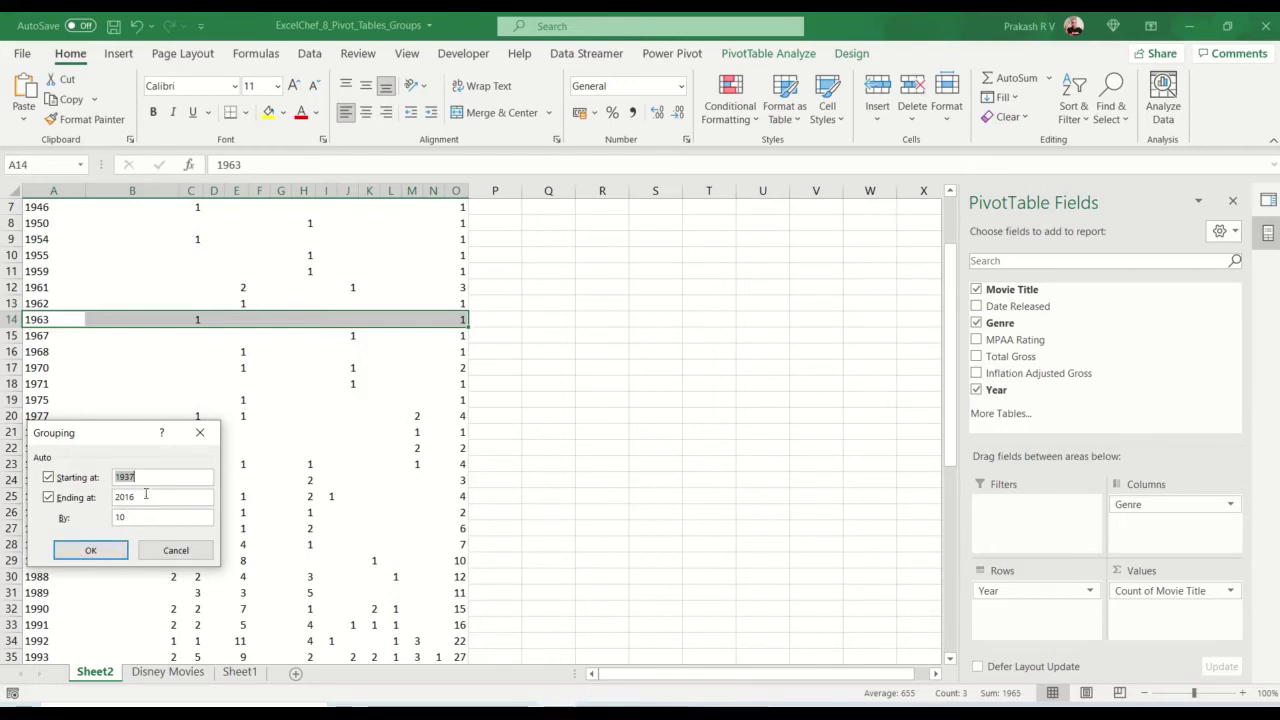
left_click(108, 554)
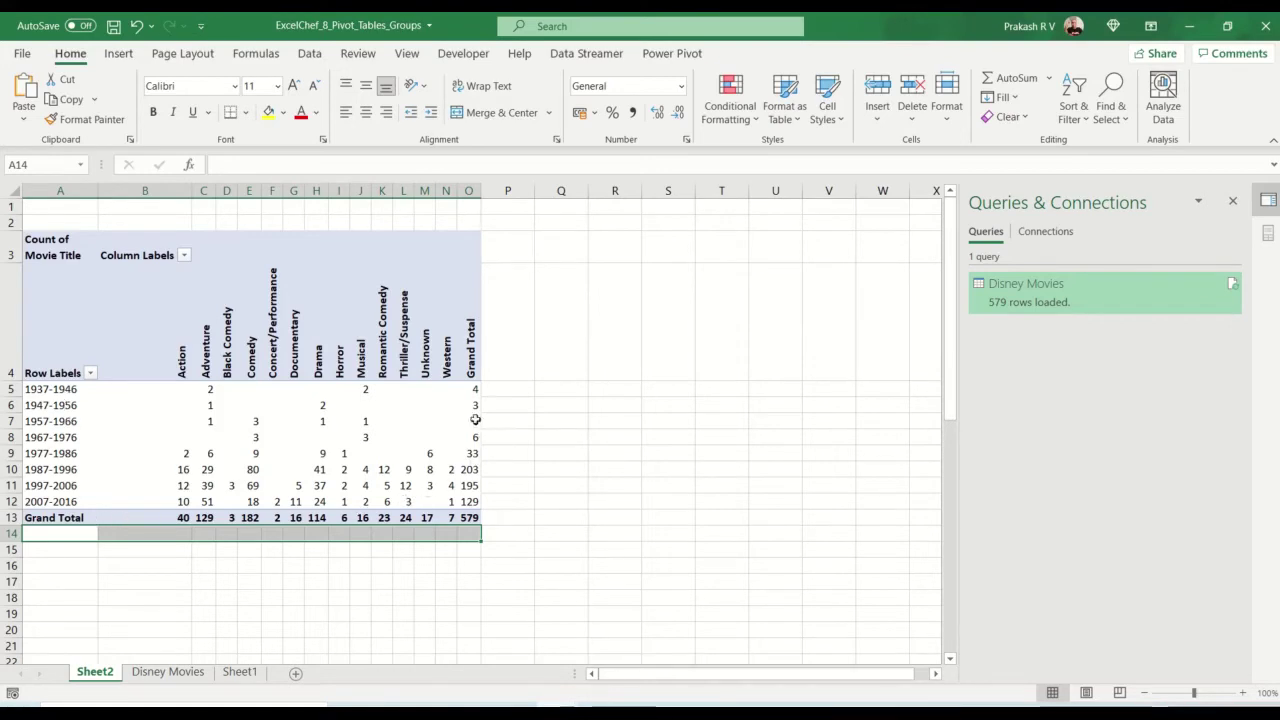
- Replace Year with Inflation Adjusted Gross as the PivotTable's row field
left_click(13, 506)
left_click(72, 487)
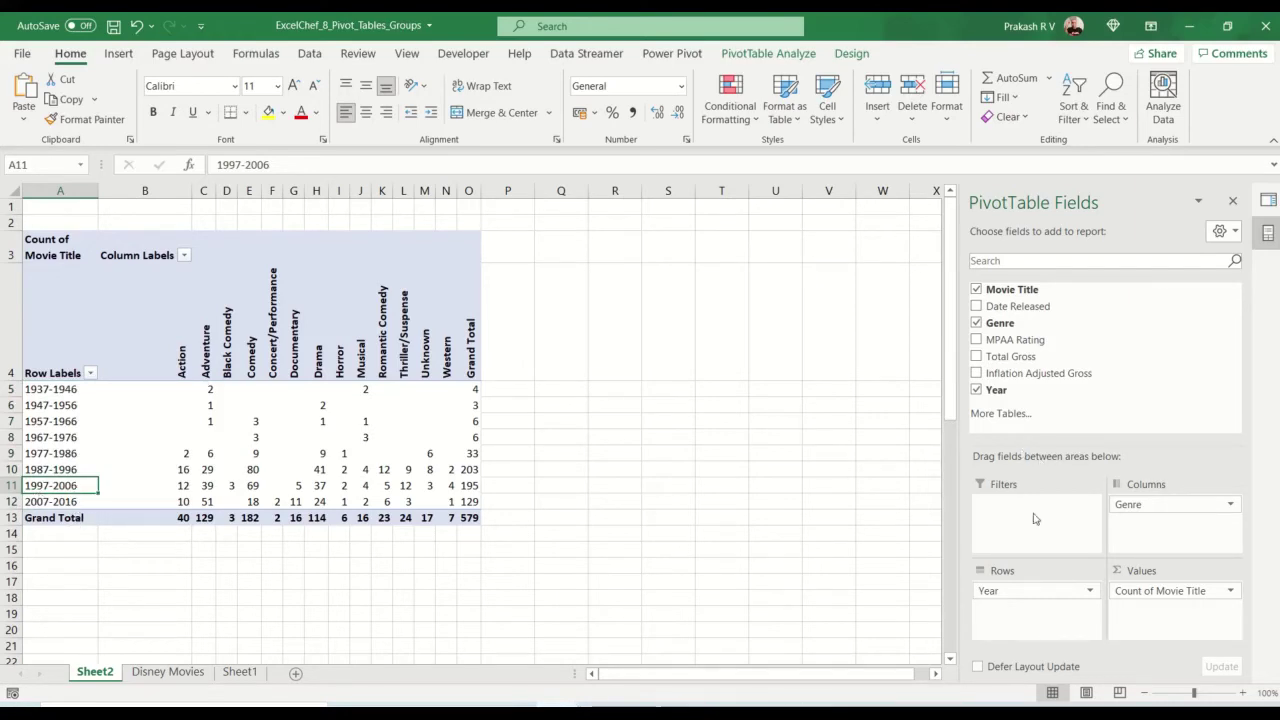
left_click(1089, 590)
left_click(1082, 552)
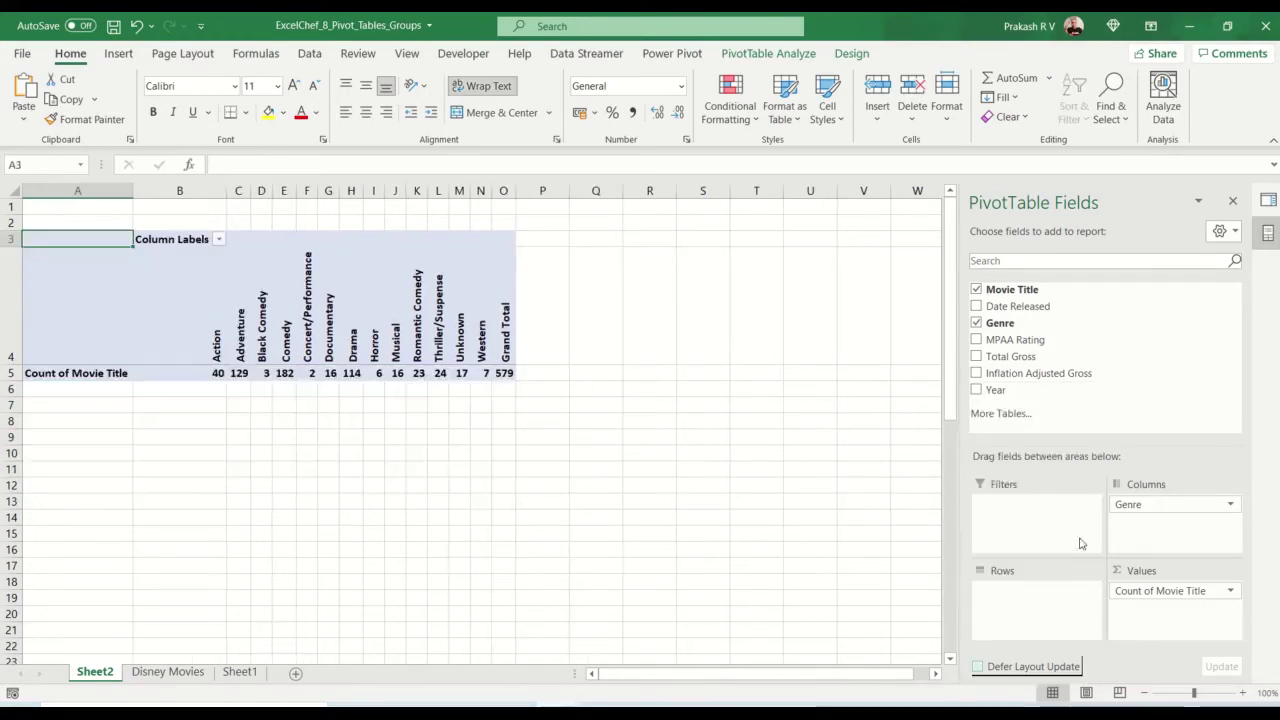
left_click_drag(1072, 375, 1050, 617)
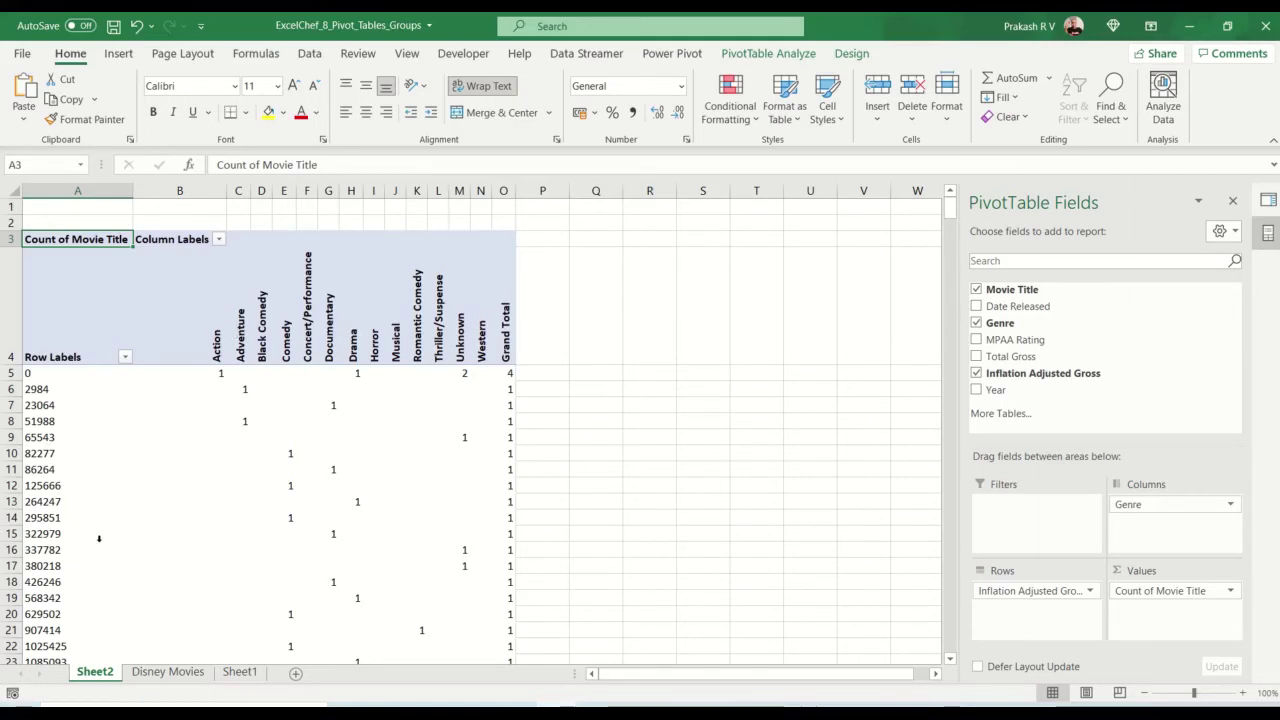
left_click(45, 405)
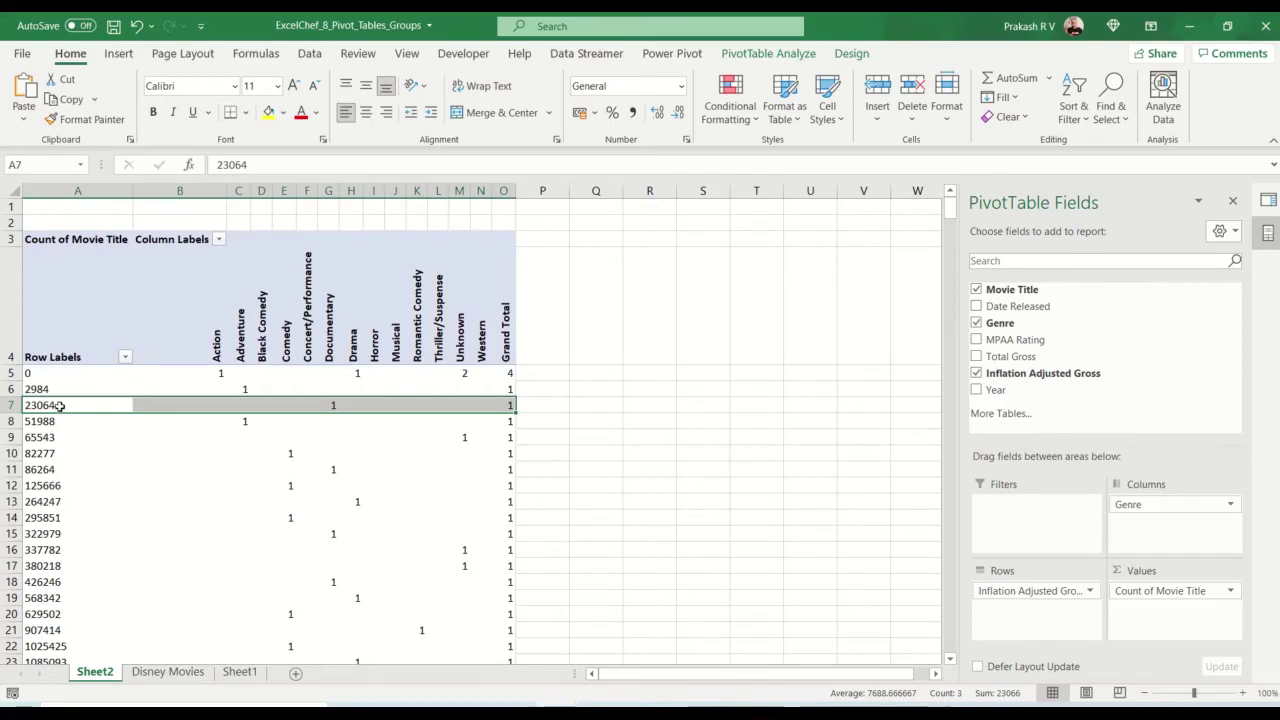
left_click(60, 405)
right_click(60, 405)
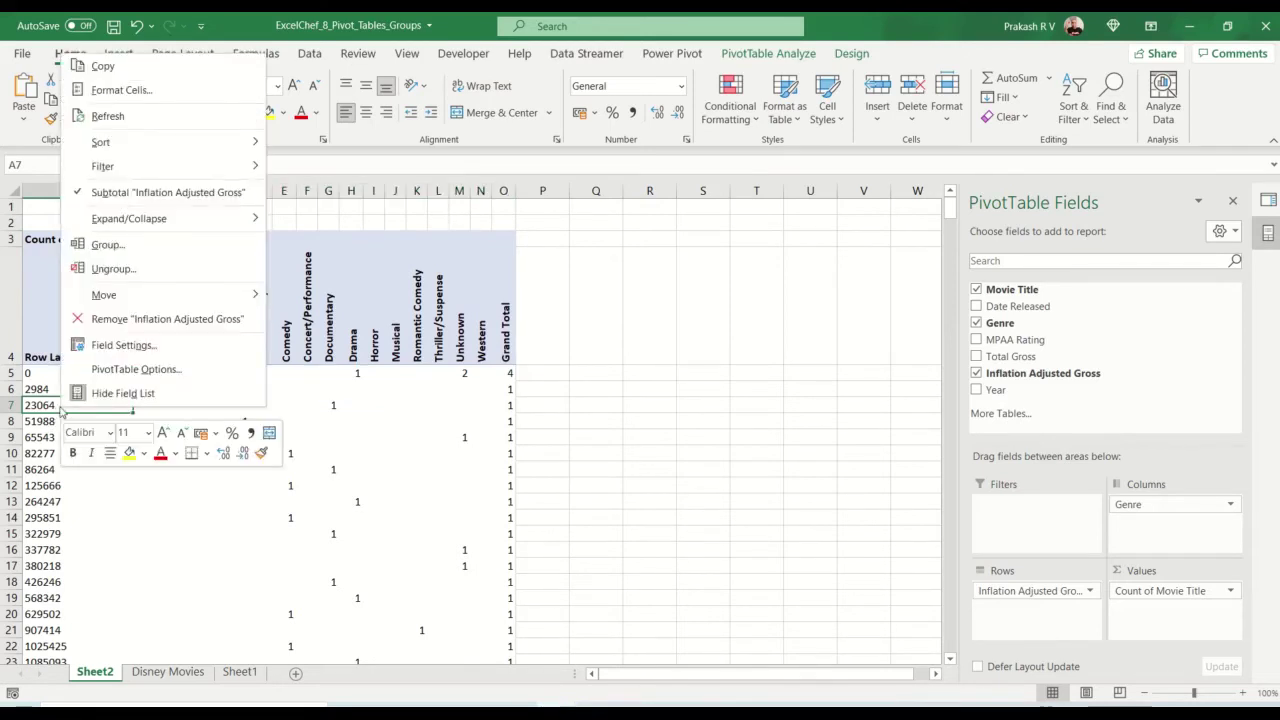
left_click(142, 246)
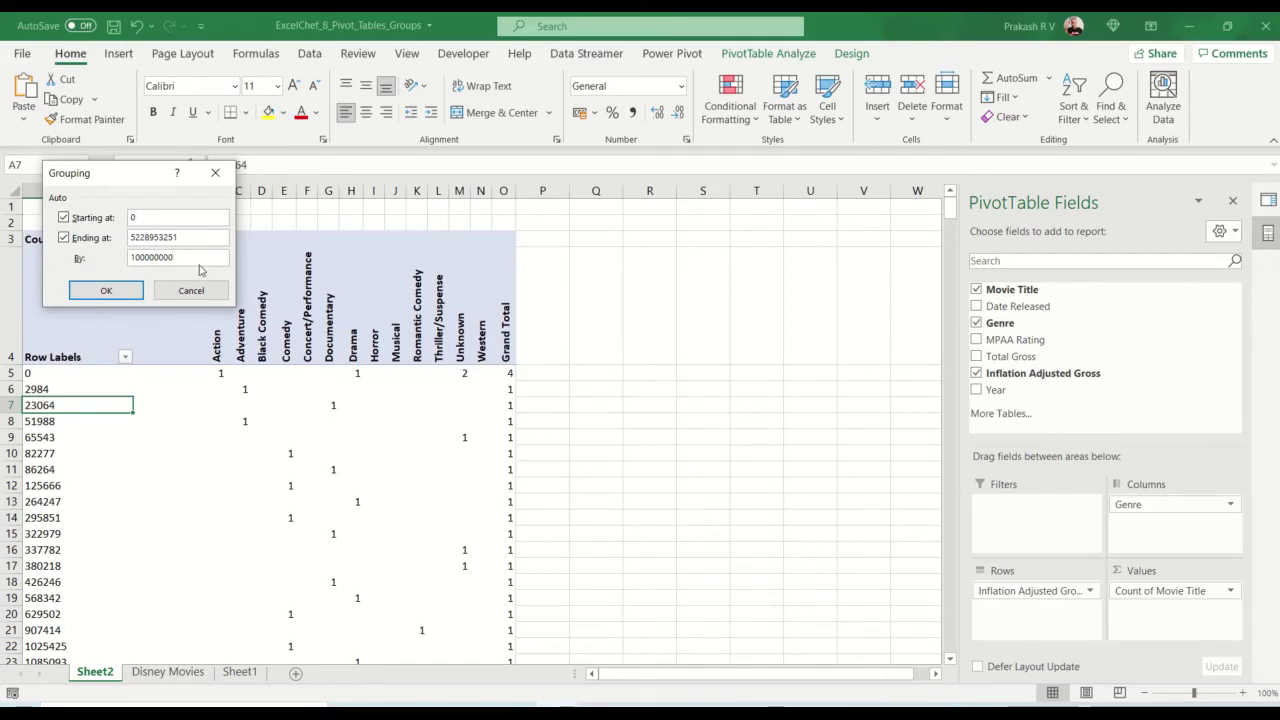
left_click(132, 259)
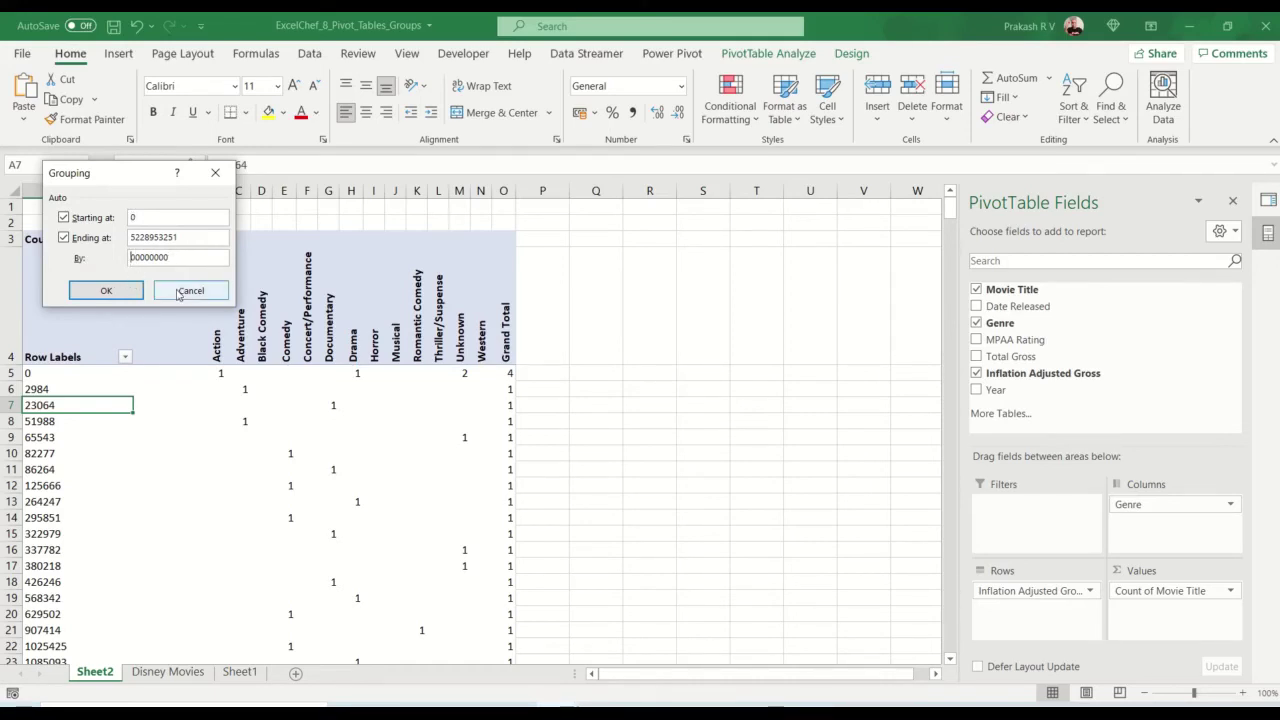
type("2")
key("Return")
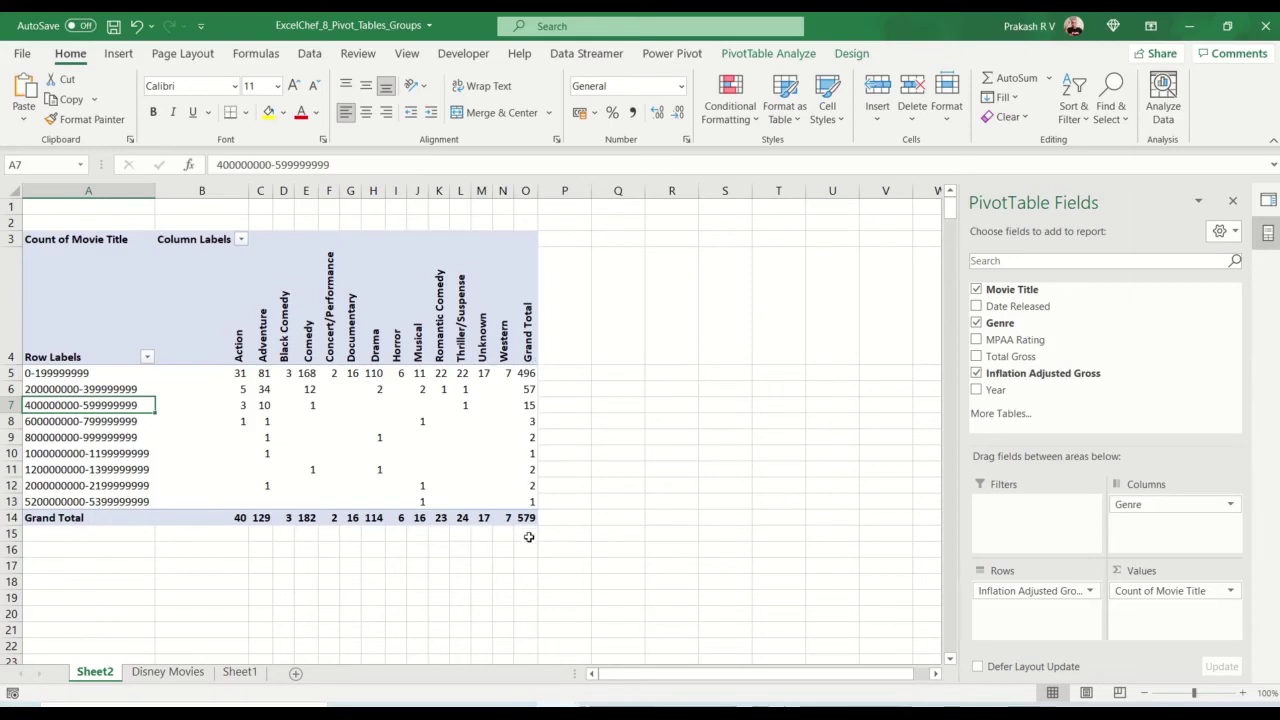
- Replace Genre with the grouped Year field as the PivotTable's column field
key("Down")
key("Down")
key("Down")
key("Down")
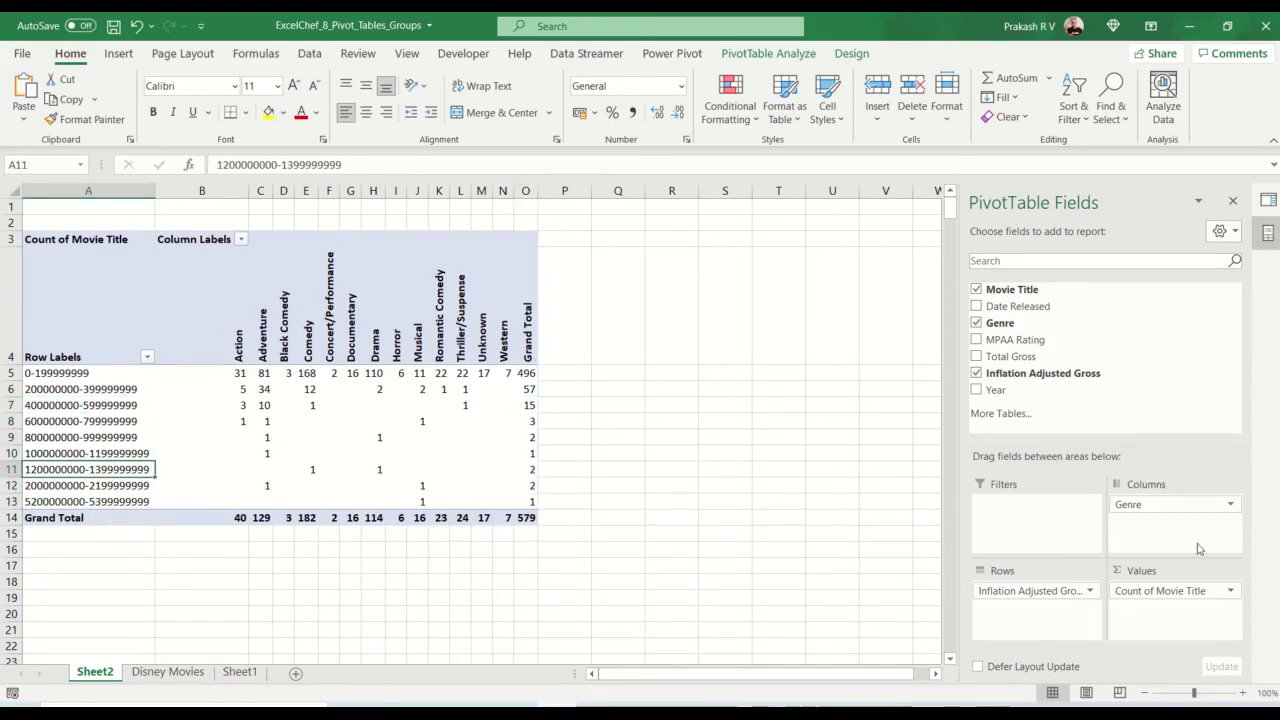
left_click(1175, 504)
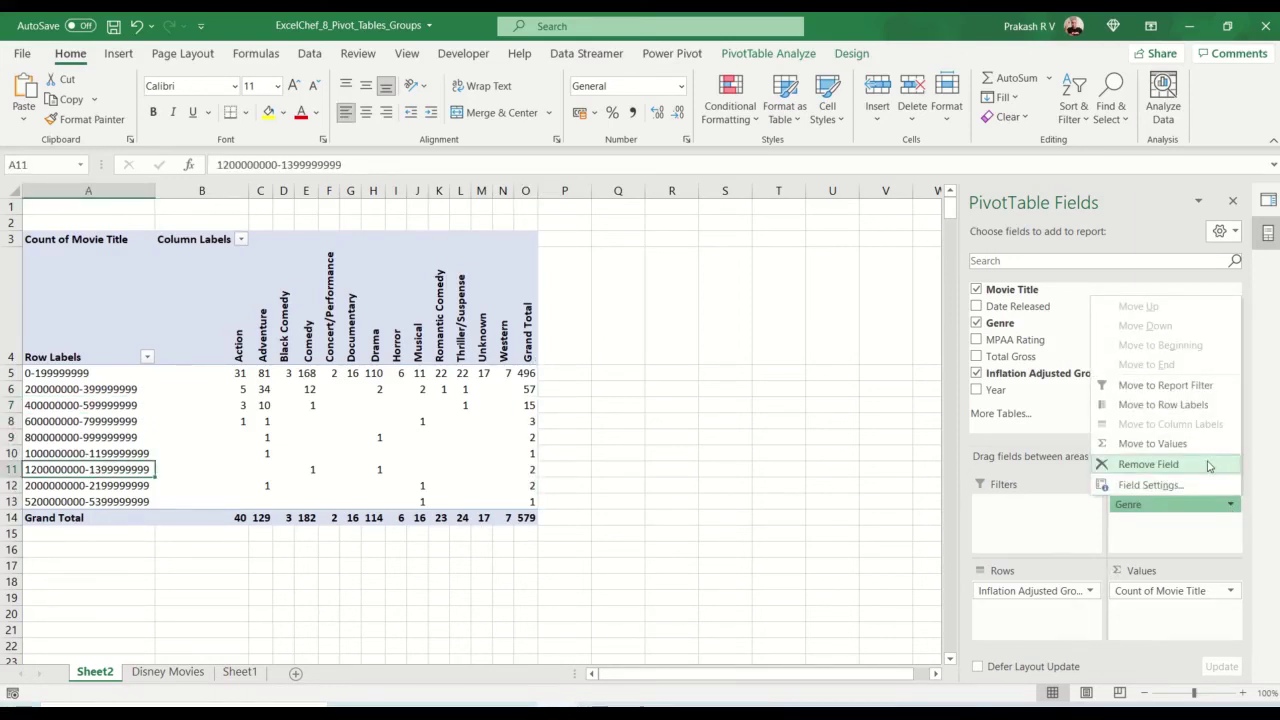
left_click(1208, 468)
left_click(996, 390)
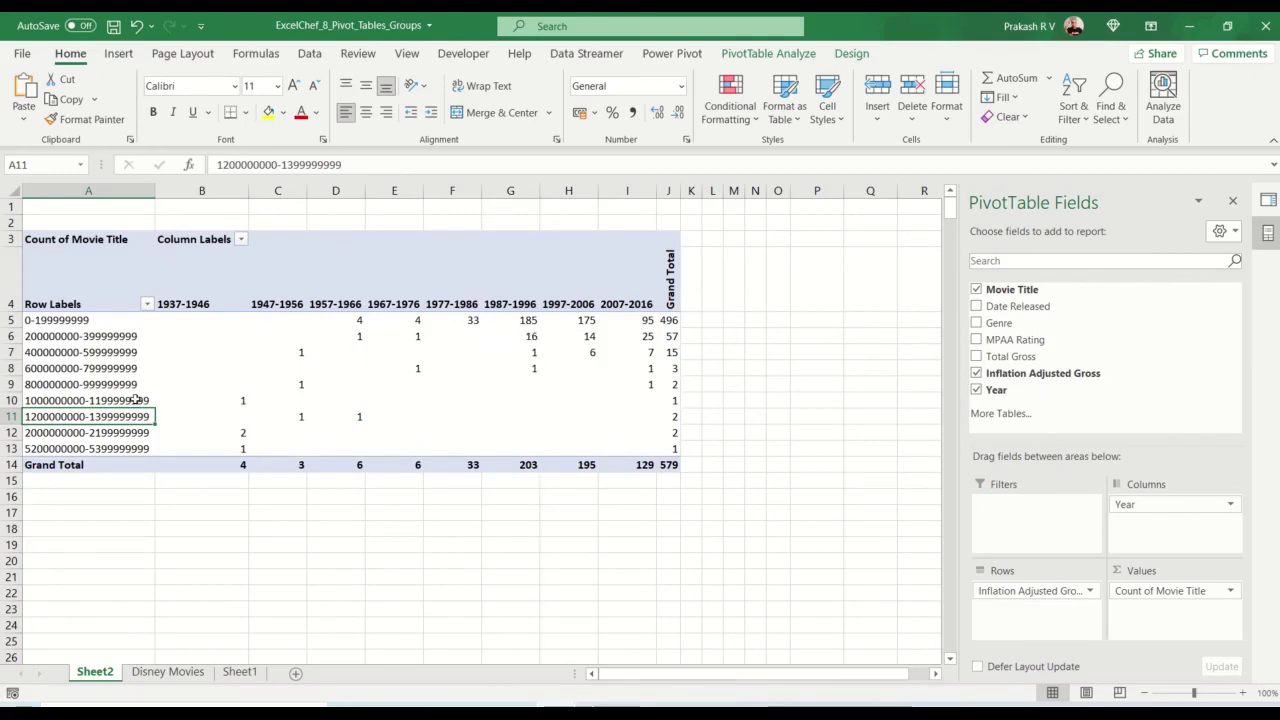
- Select all the Inflation Adjusted Gross range labels in the PivotTable, excluding the Grand Total
left_click(450, 417)
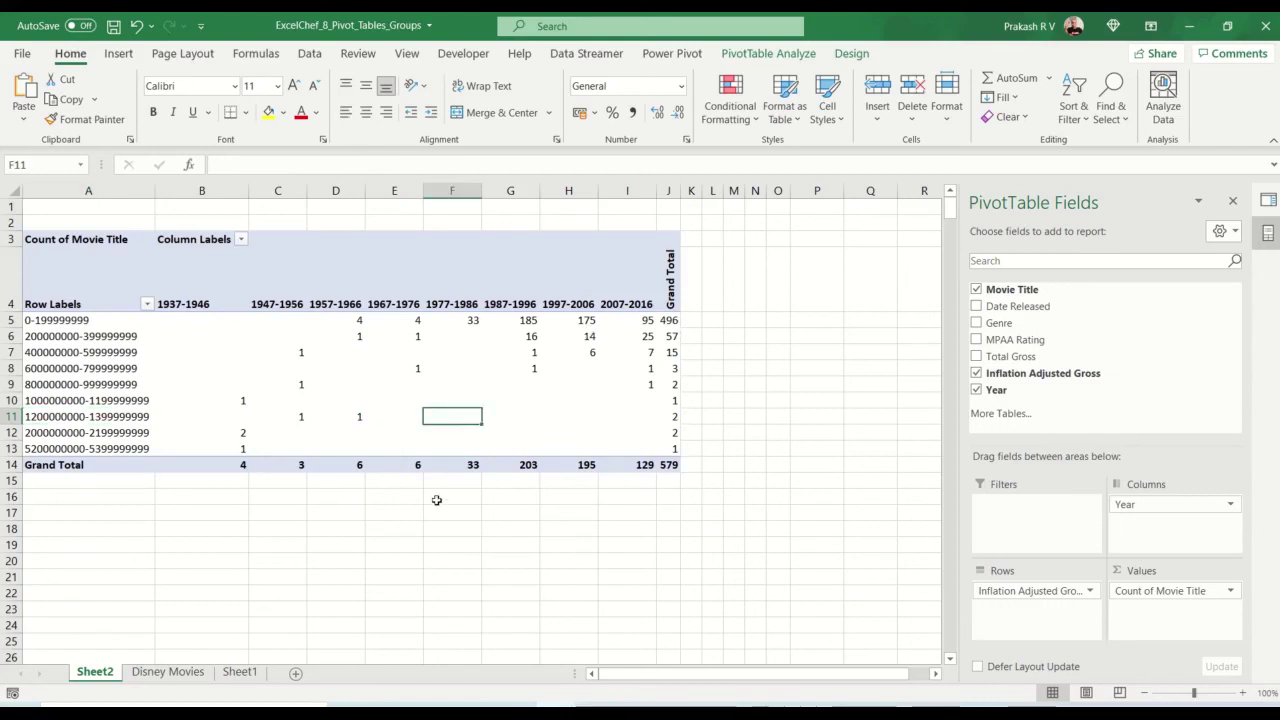
left_click_drag(89, 396, 131, 461)
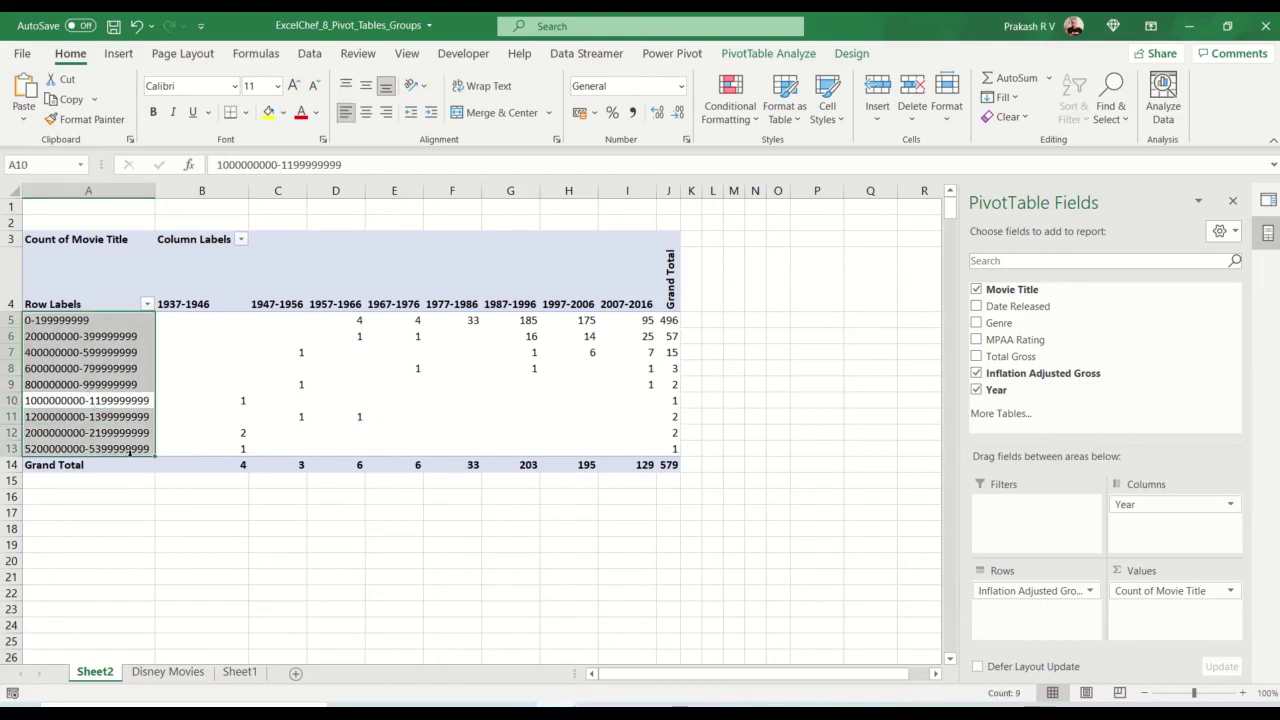